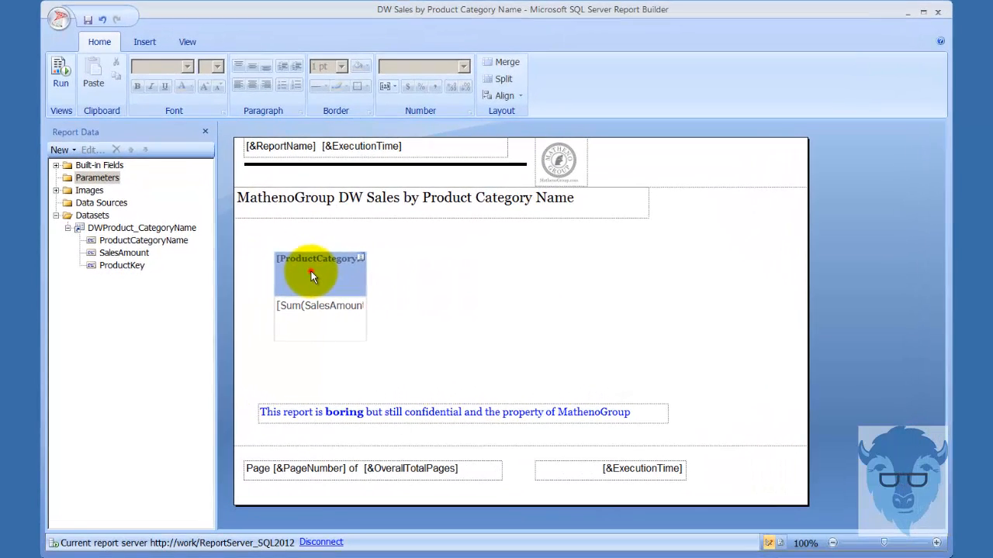
Examine the product category and subcategory fields selected in the query of the shared dataset behind DWProduct_CategoryName.
left_click(310, 273)
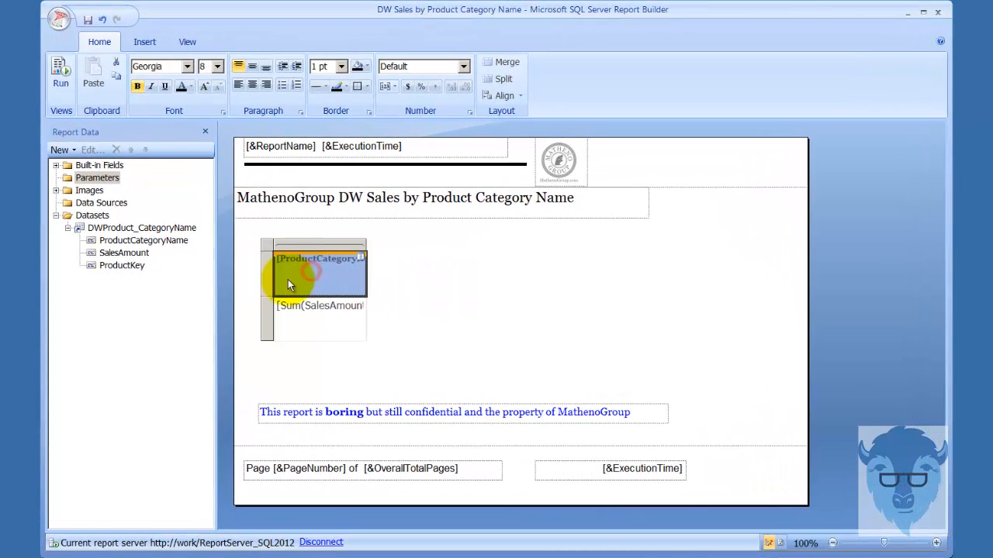
left_click(129, 229)
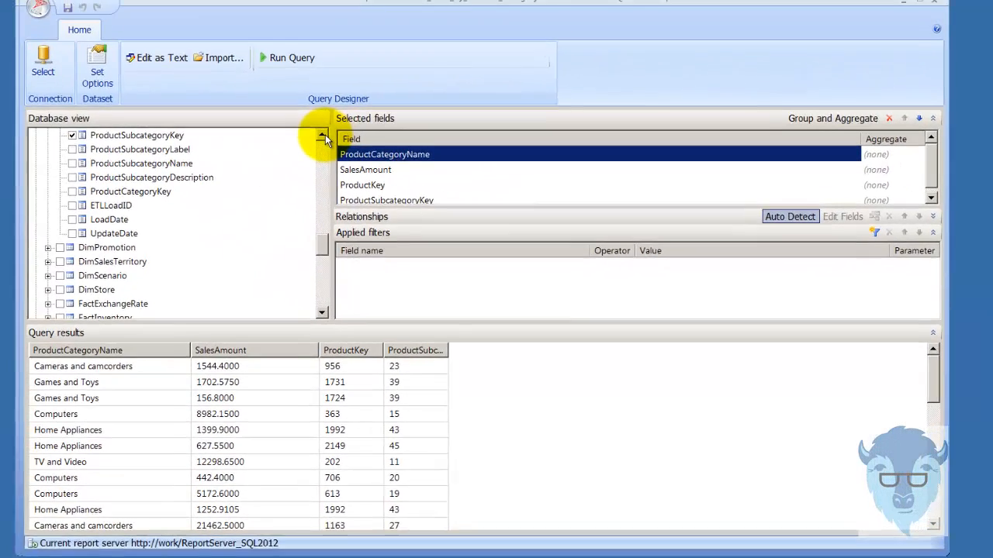
left_click(181, 69)
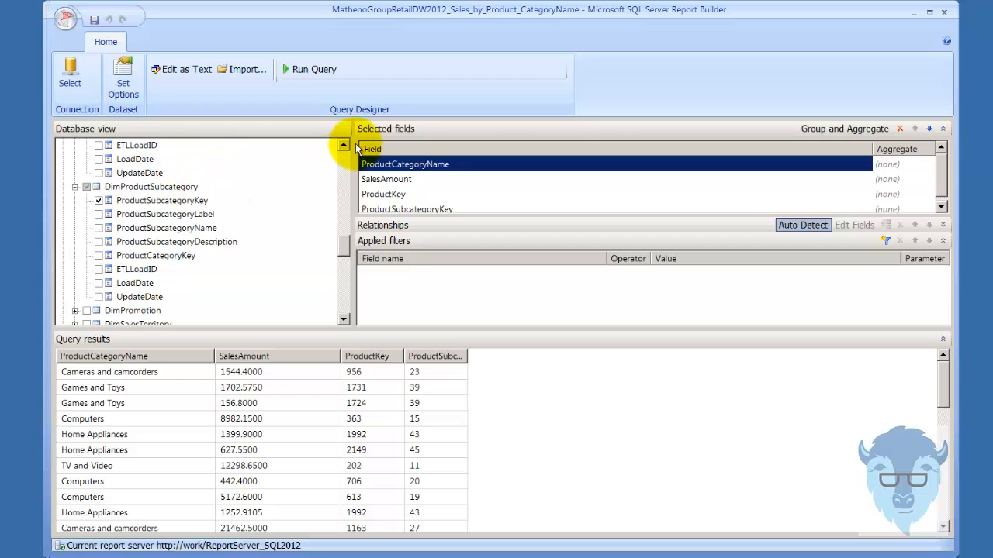
left_click(344, 145)
left_click(344, 145)
left_click(344, 145)
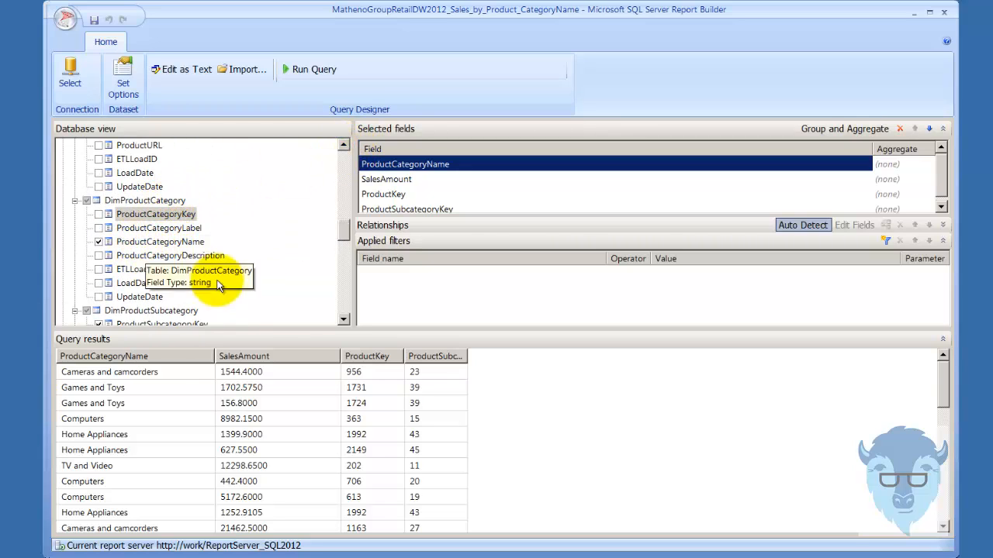
scroll(328, 320, "down", 3)
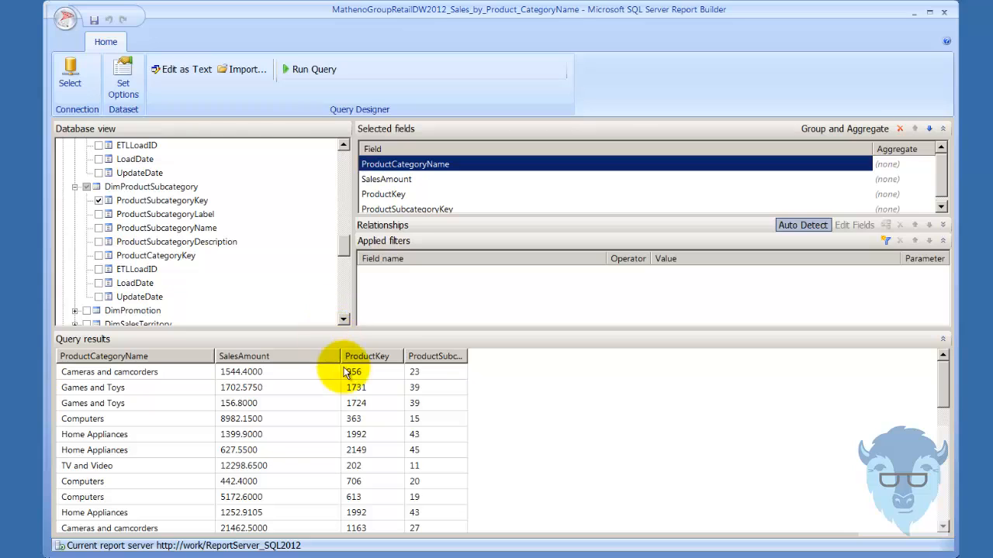
Widen the ProductKey and ProductSubcategoryKey result columns, check the SalesAmount field under FactSales, and leave the dataset.
left_click_drag(404, 356, 505, 379)
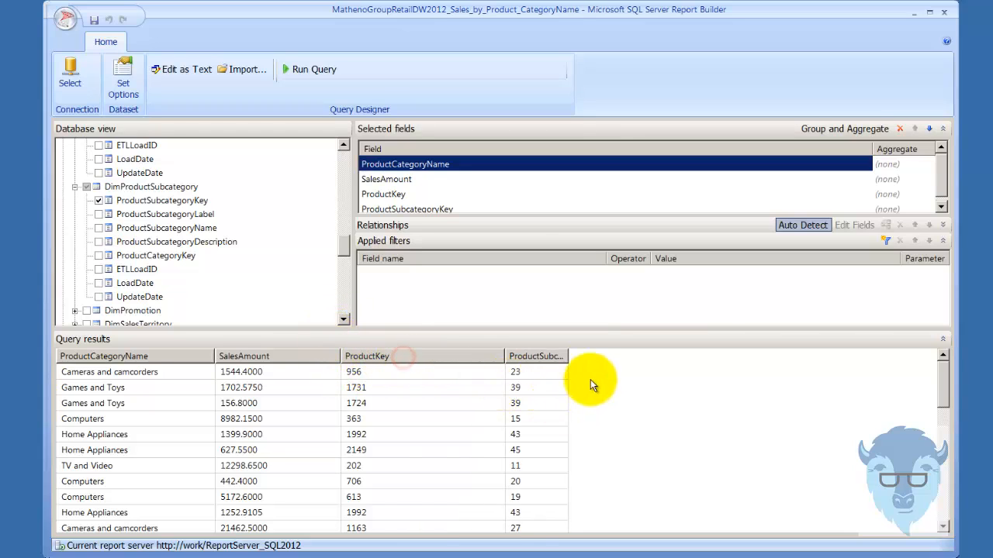
left_click_drag(570, 359, 646, 380)
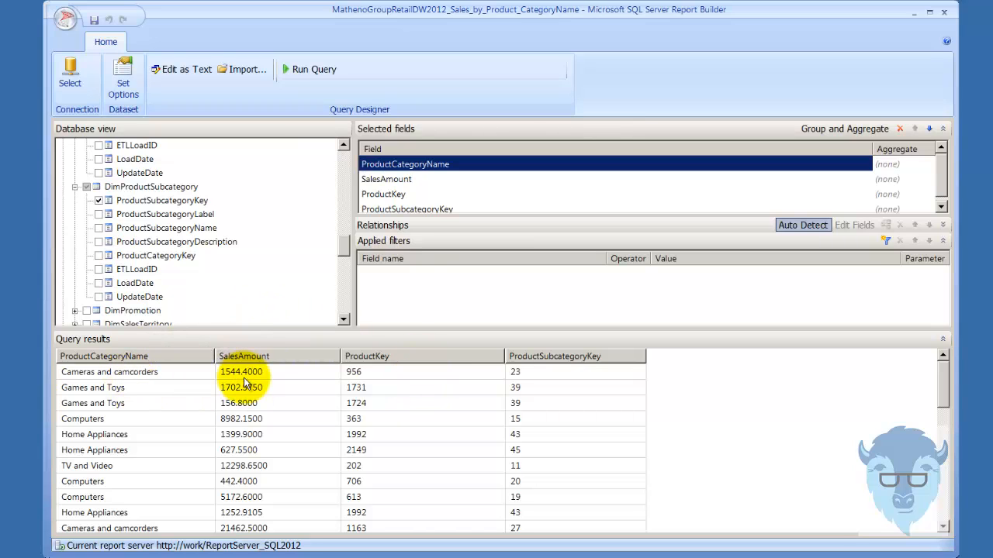
left_click(343, 319)
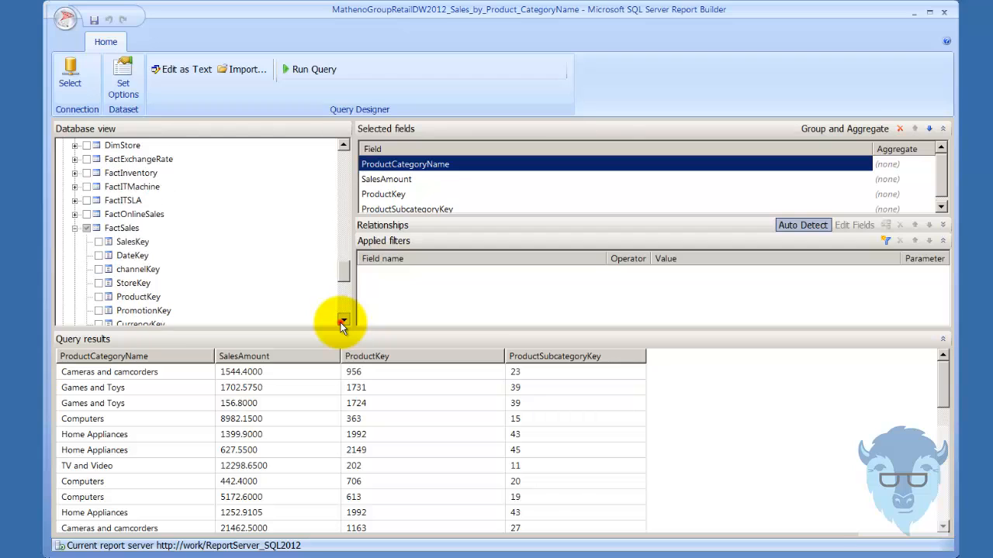
left_click_drag(341, 323, 340, 329)
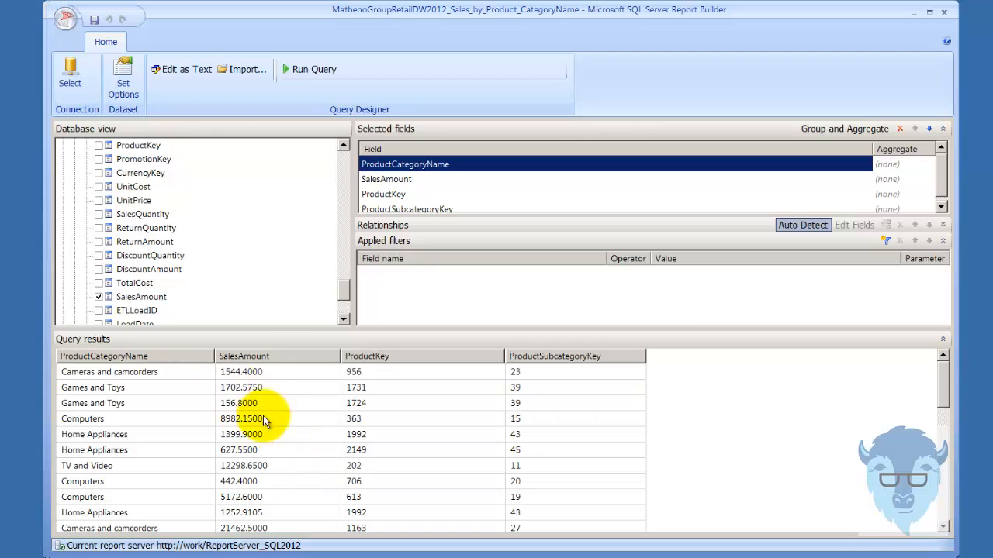
left_click(944, 12)
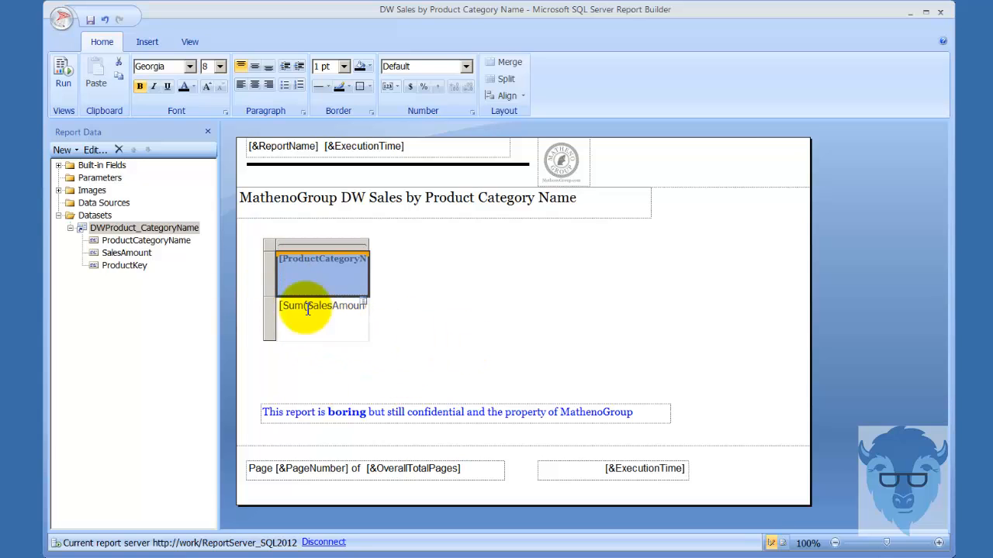
Run the DW Sales by Product Category Name report and switch to the DW Sales byParameter Product Category Name report.
left_click(60, 79)
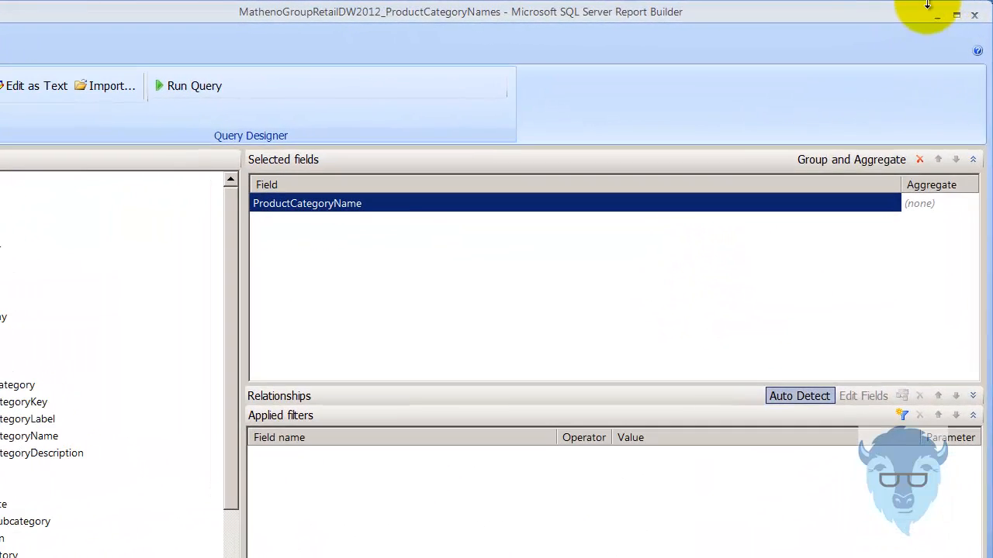
left_click(936, 16)
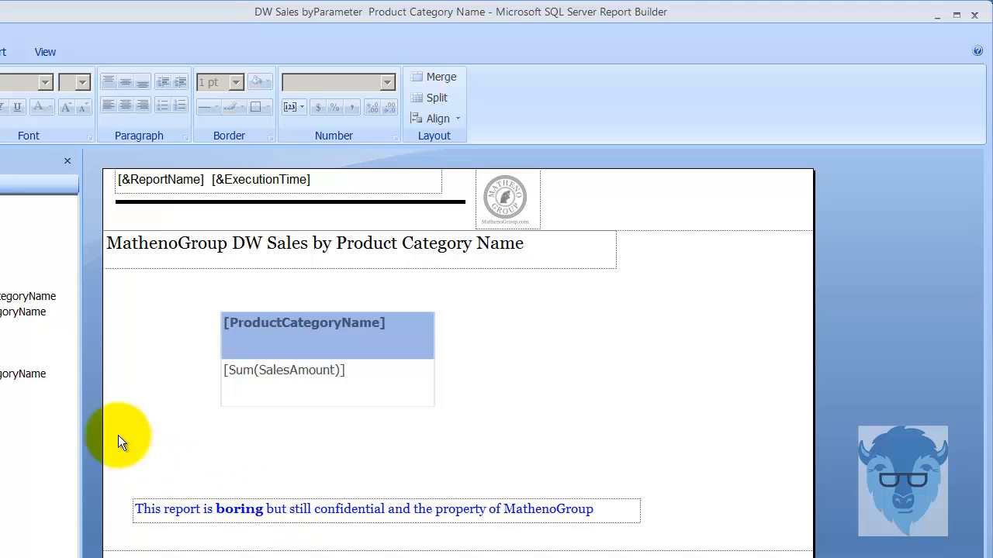
Locate the CategoryNames parameter and the CategoryNames dataset in the parameterized report's data.
left_click(9, 228)
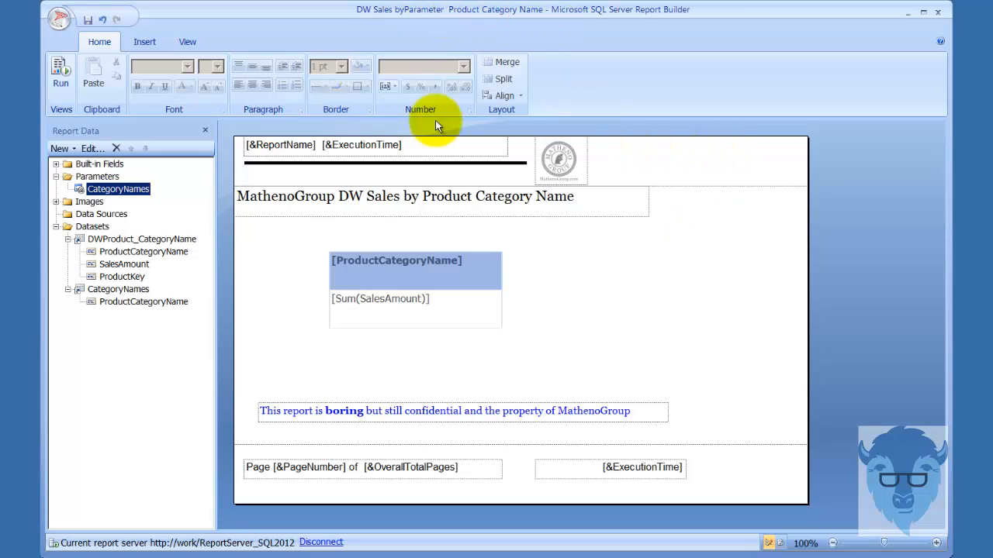
left_click(118, 289)
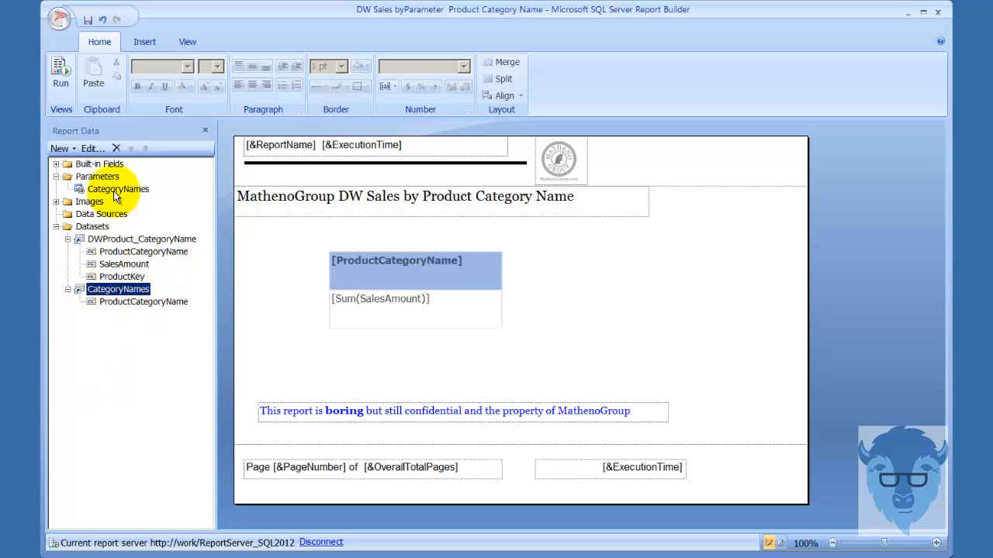
left_click(116, 190)
left_click(120, 290)
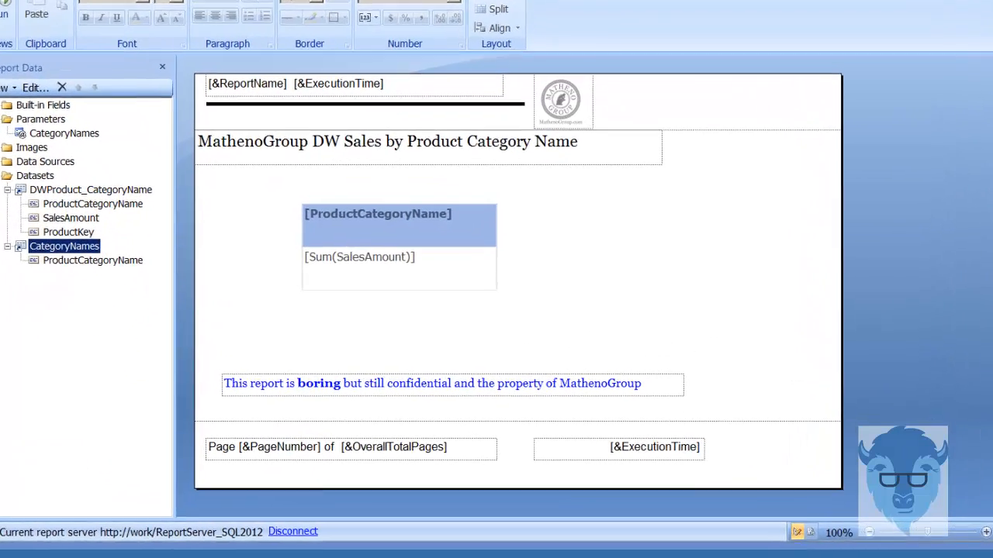
Run the query of the MathenoGroupRetailDW2012_ProductCategoryNames dataset, widen its ProductCategoryName result column, and return to the parameterized report.
left_click(505, 557)
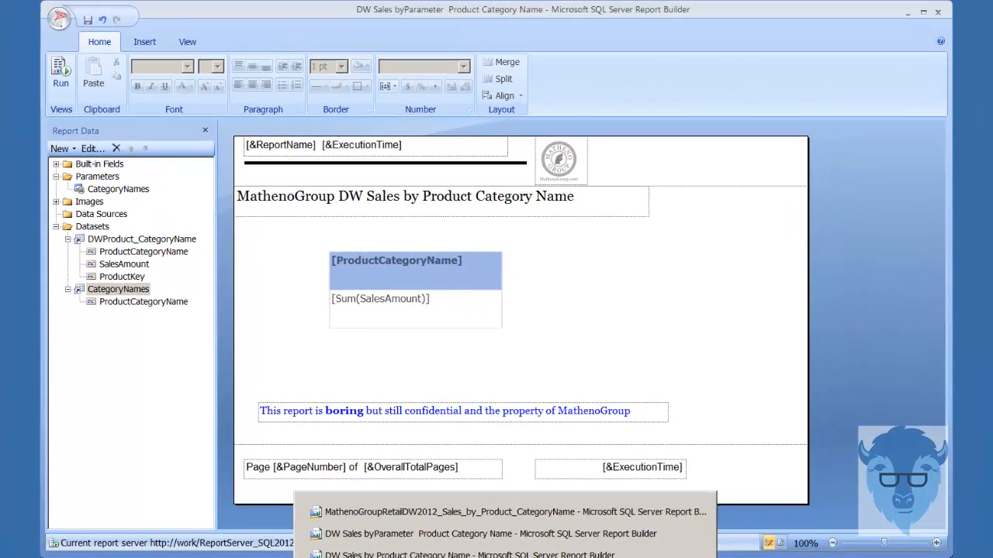
left_click(487, 557)
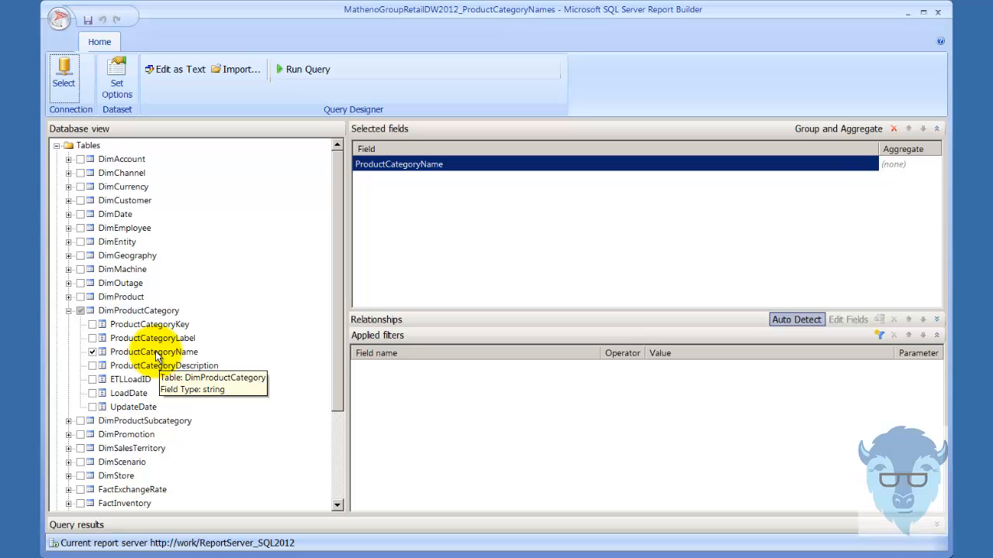
left_click(303, 74)
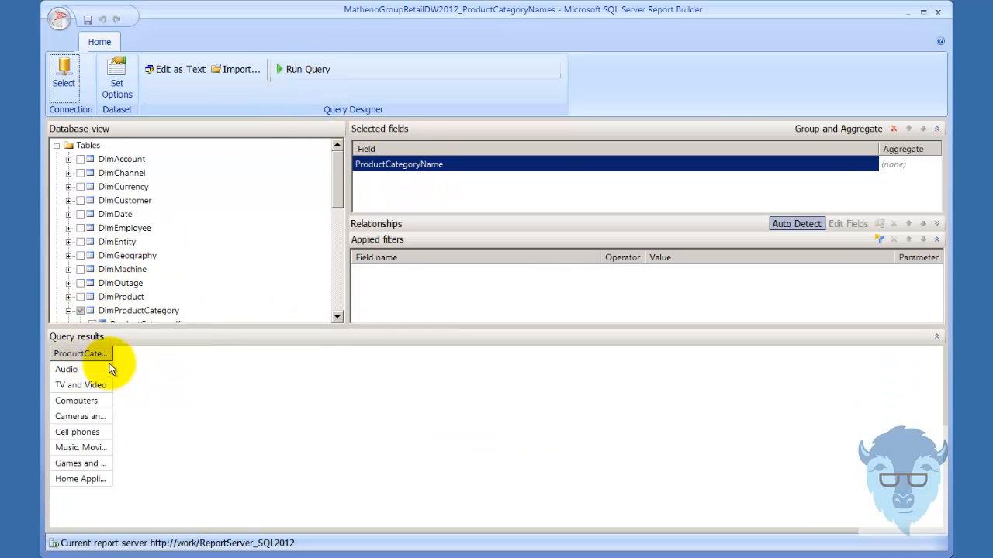
double_click(112, 354)
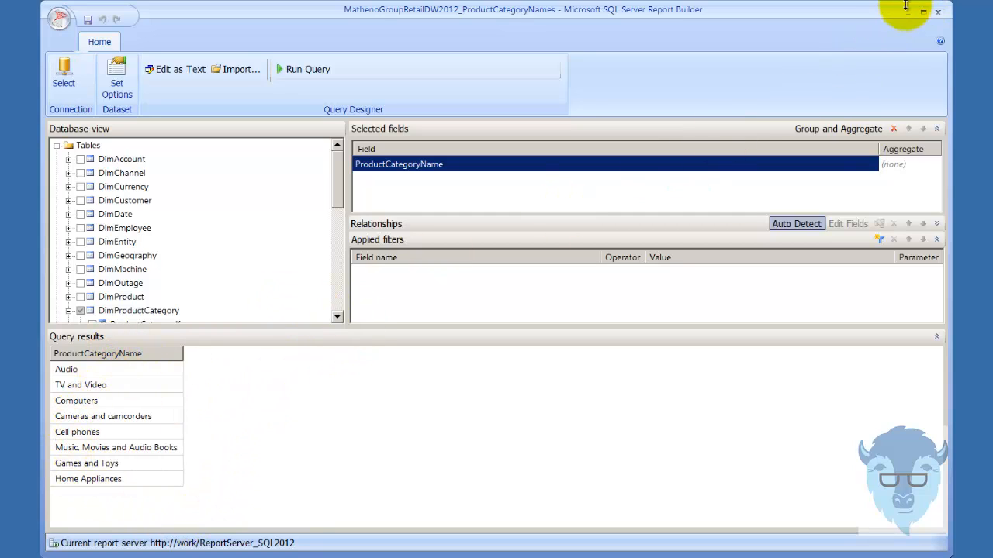
left_click(937, 12)
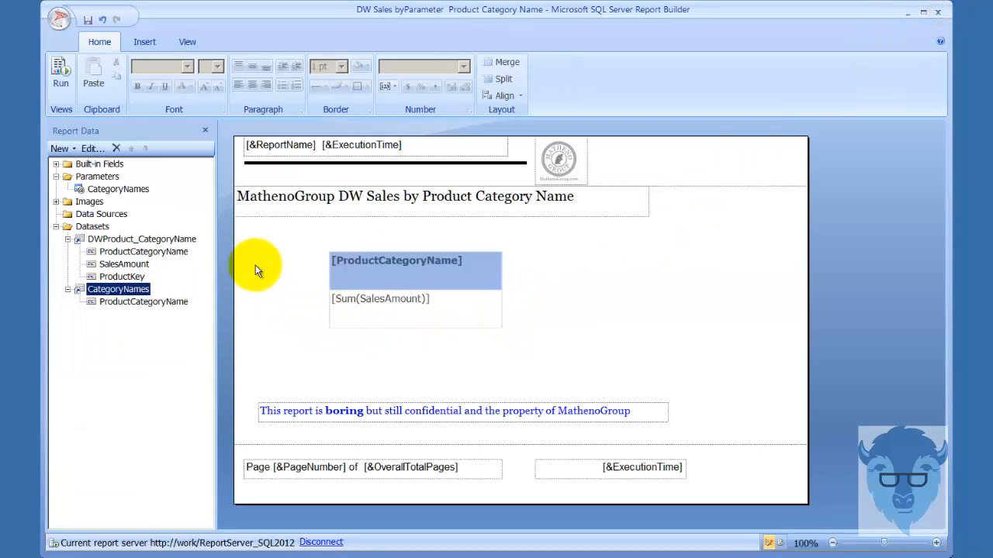
Check which shared dataset the CategoryNames dataset uses in its dataset properties, and leave them without changes.
left_click(106, 239)
right_click(118, 289)
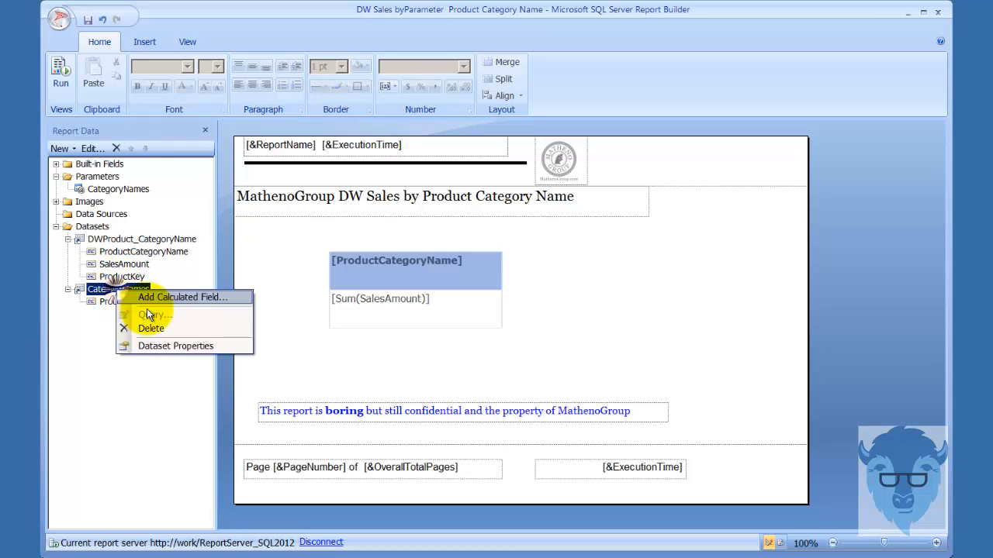
left_click(155, 346)
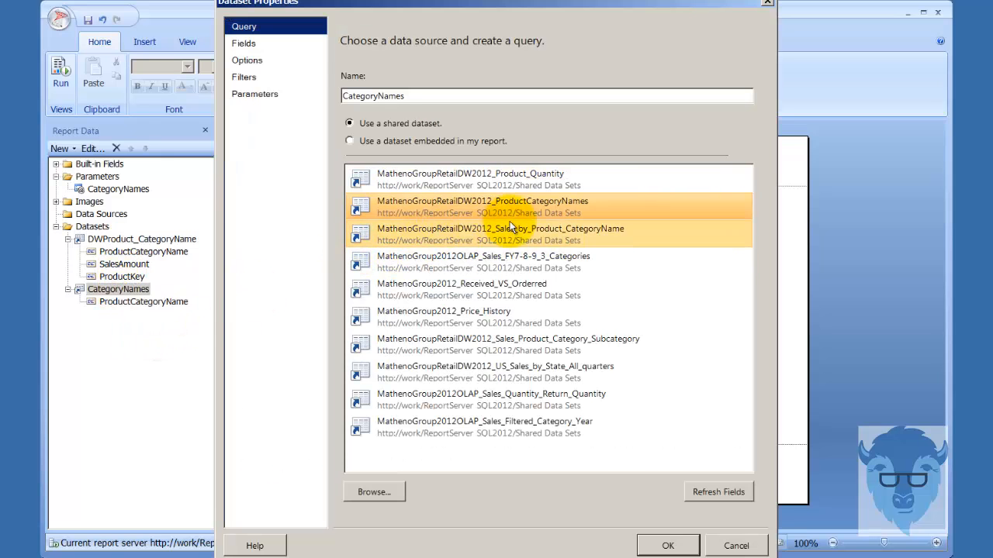
left_click(736, 546)
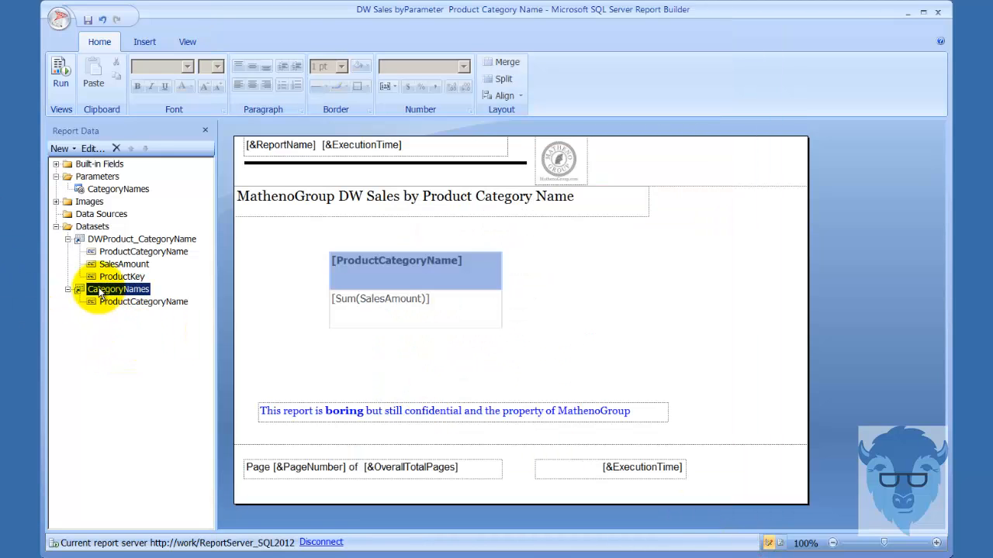
Open the parameter properties of the CategoryNames report parameter.
left_click(98, 177)
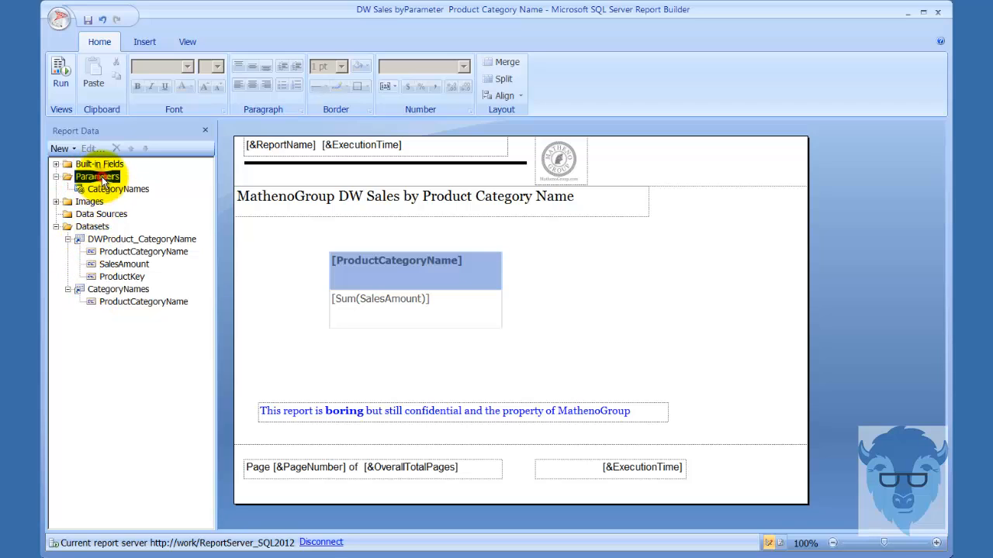
right_click(112, 177)
left_click(126, 183)
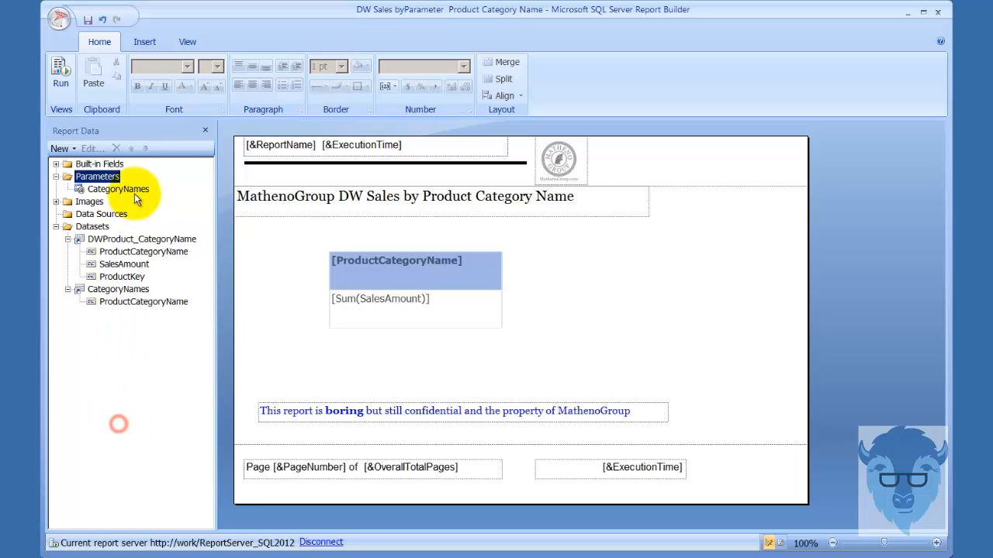
left_click(120, 190)
right_click(120, 191)
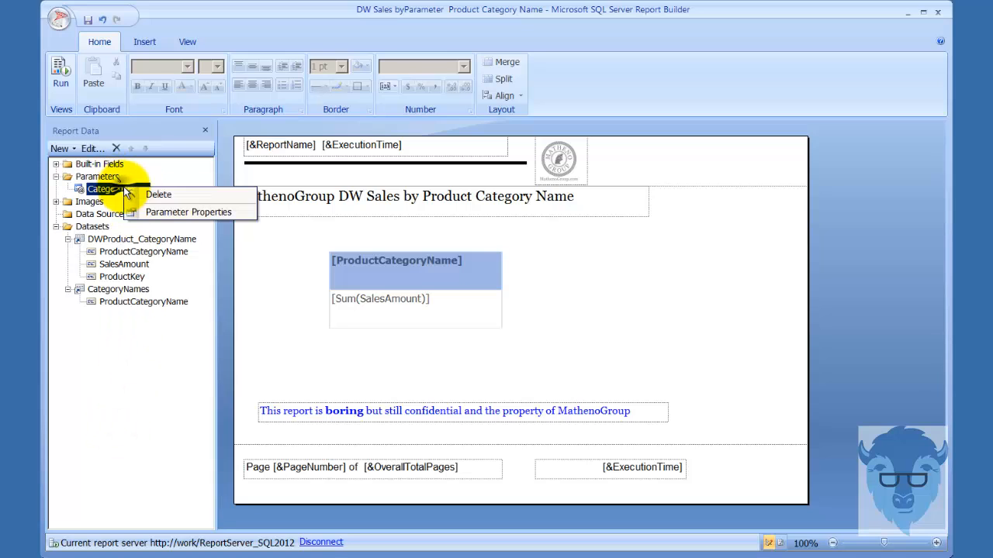
left_click(175, 215)
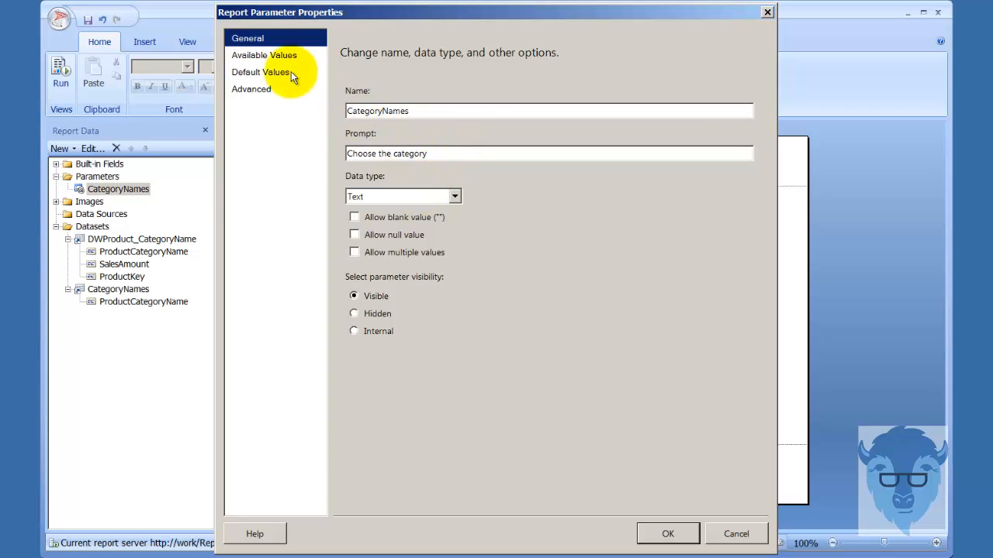
Review the available values, default values, advanced and general options of the CategoryNames parameter, and close its properties.
left_click(268, 56)
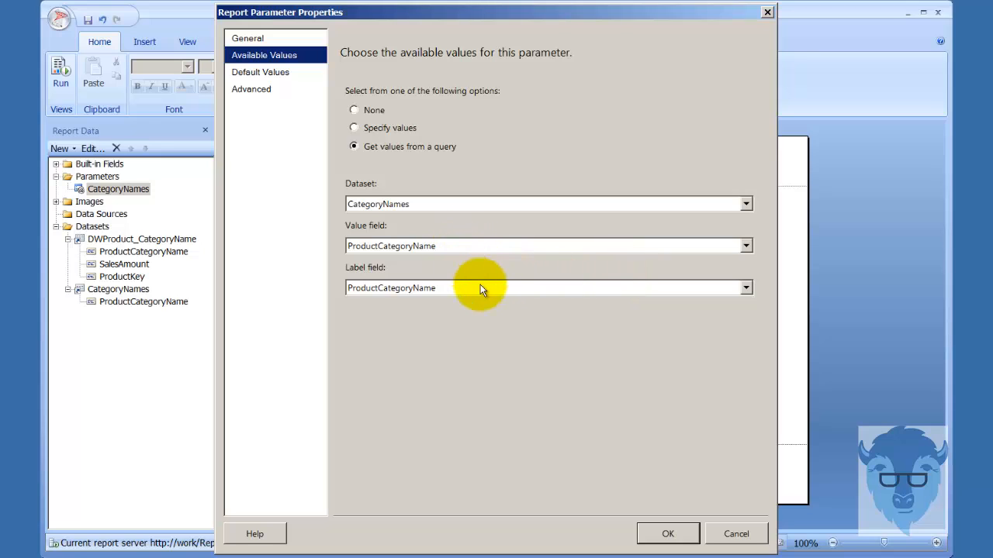
left_click(269, 74)
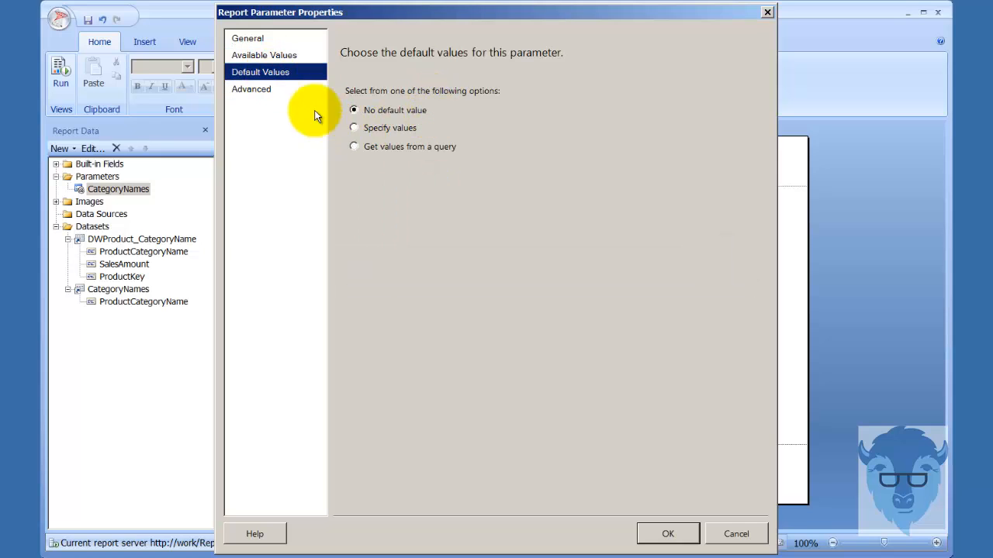
left_click(268, 51)
left_click(236, 93)
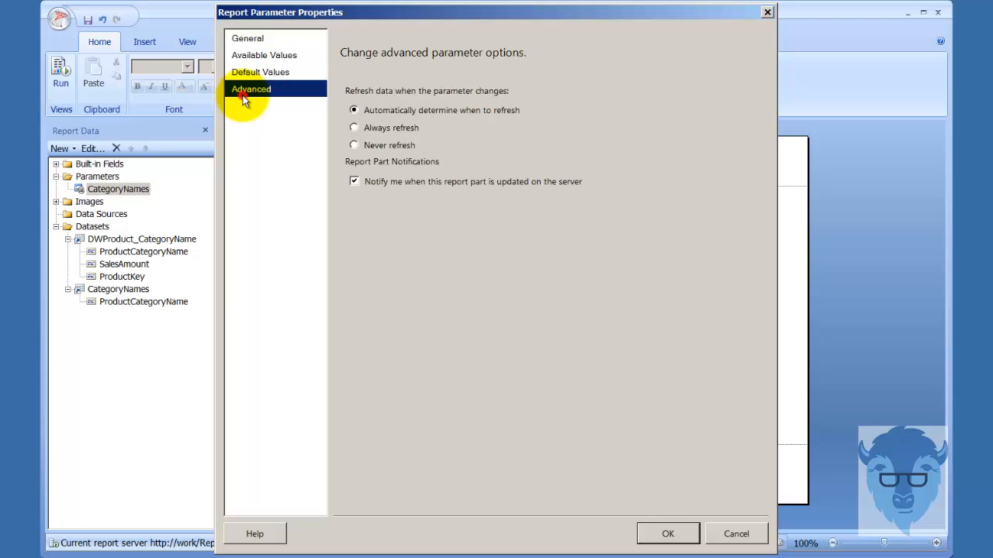
left_click(244, 39)
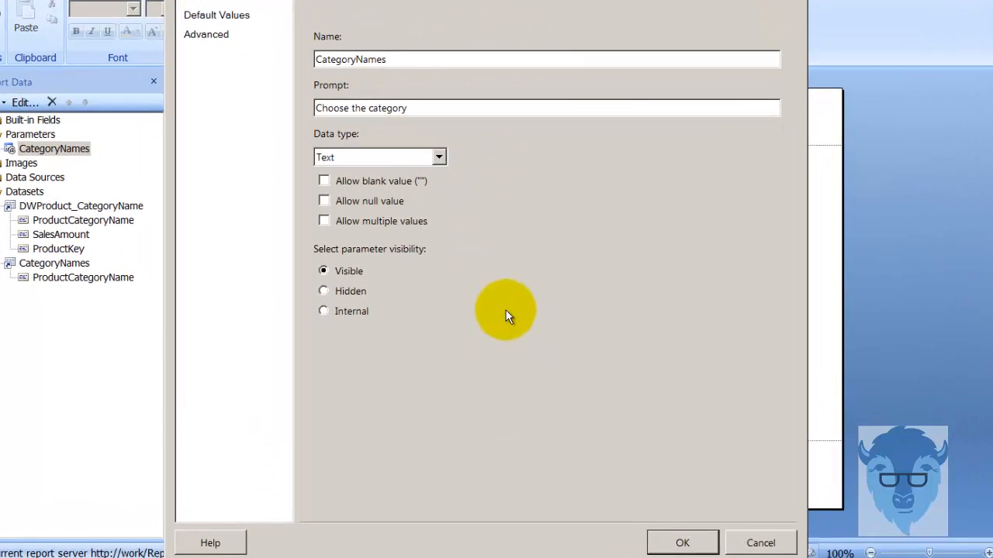
left_click(666, 538)
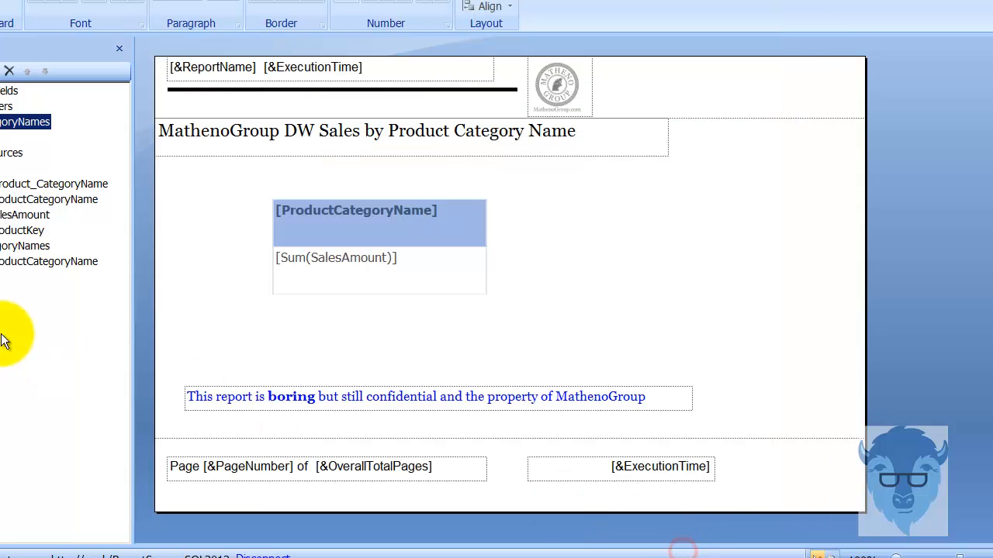
Check the filter defined in the tablix properties of the product category sales table, and close them without changes.
left_click(356, 238)
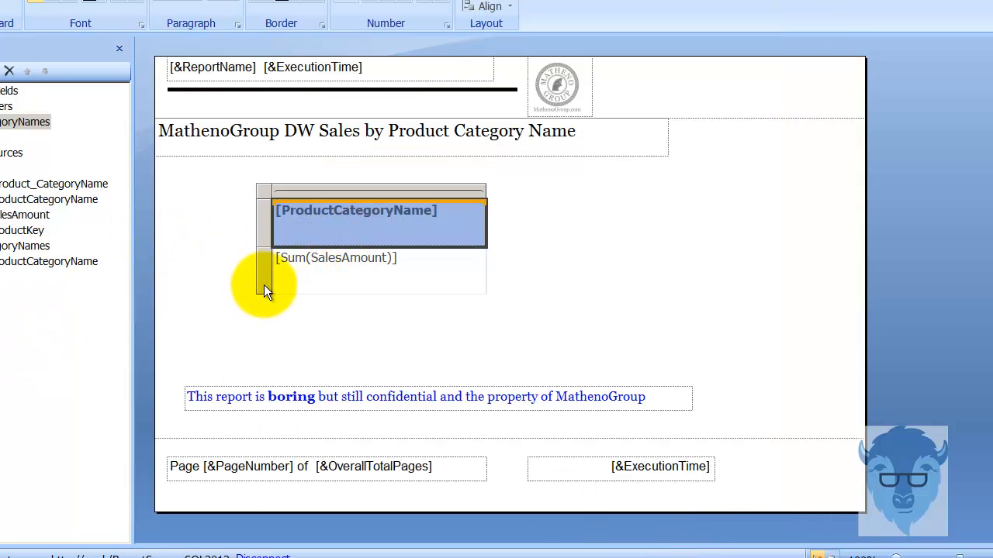
right_click(264, 276)
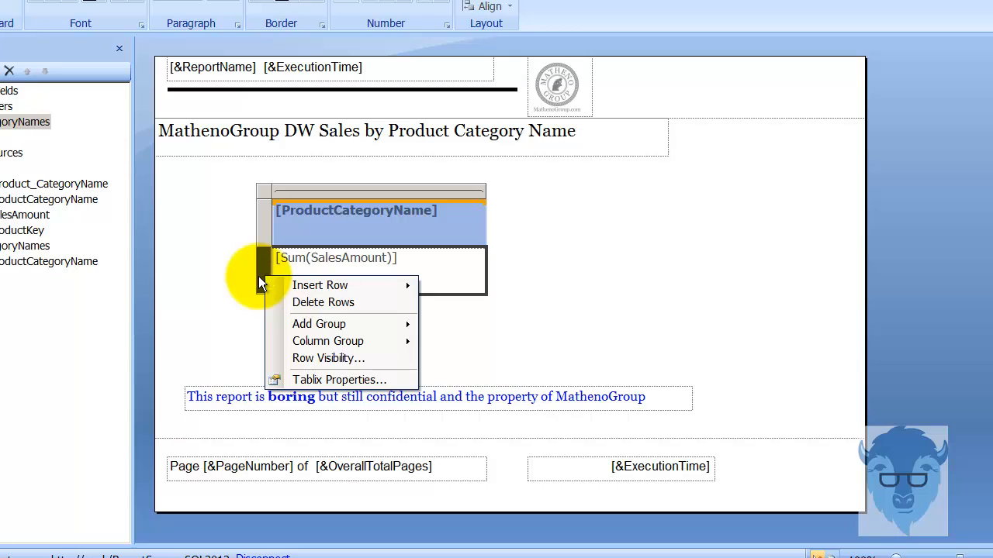
left_click(351, 379)
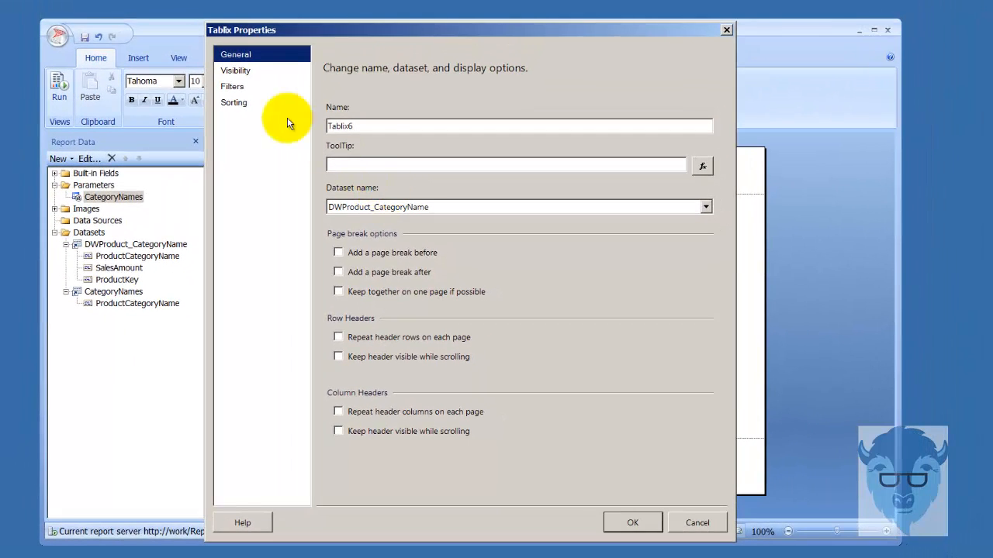
left_click(243, 94)
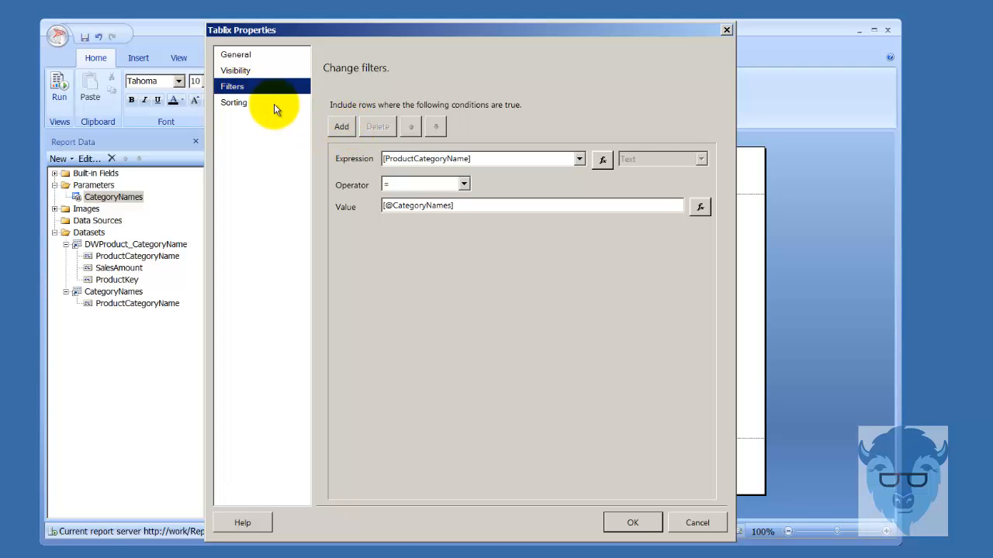
left_click(731, 31)
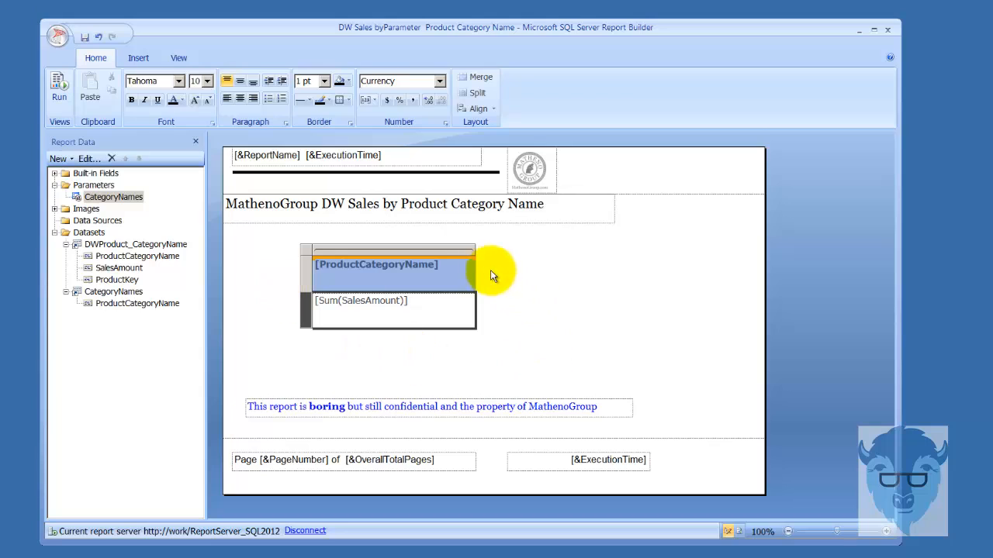
Review the tablix filter's field expression and the parameters offered in its value expression, and accept both dialogs without changes.
right_click(306, 315)
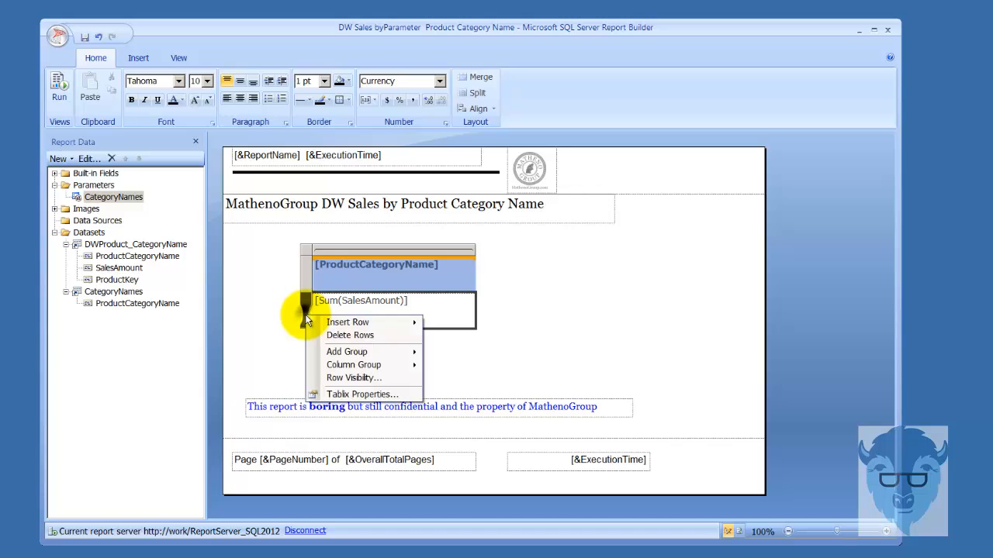
left_click(335, 395)
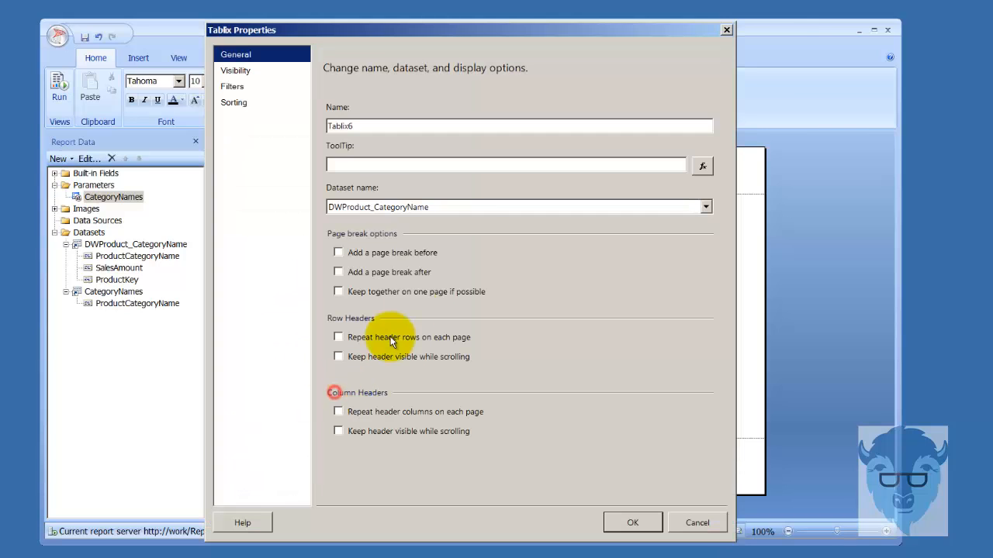
left_click(252, 85)
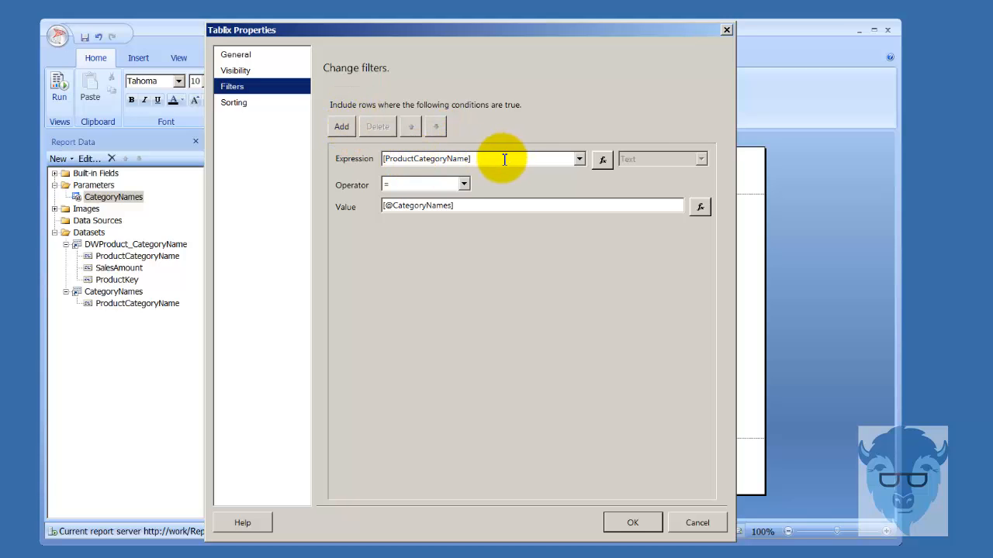
left_click(580, 159)
left_click(580, 159)
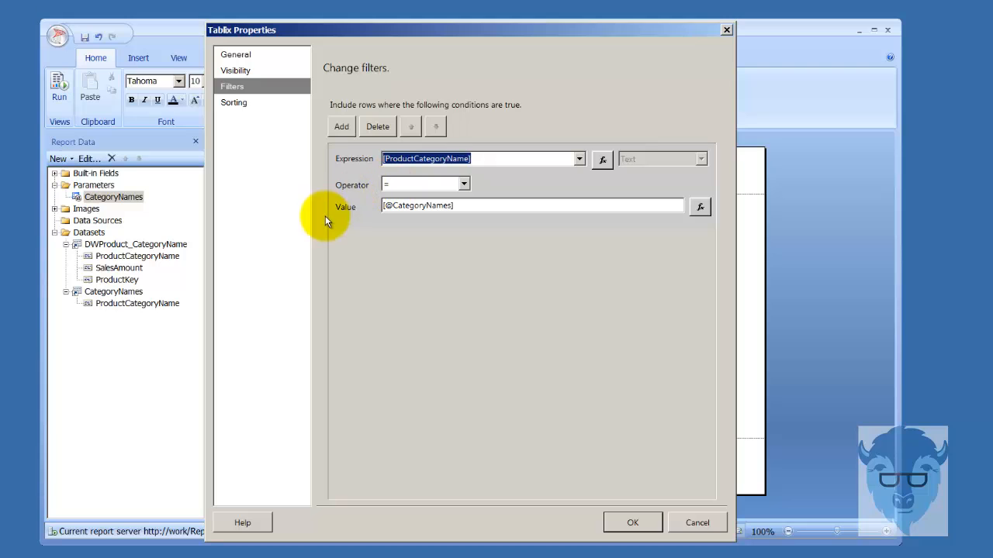
left_click(696, 205)
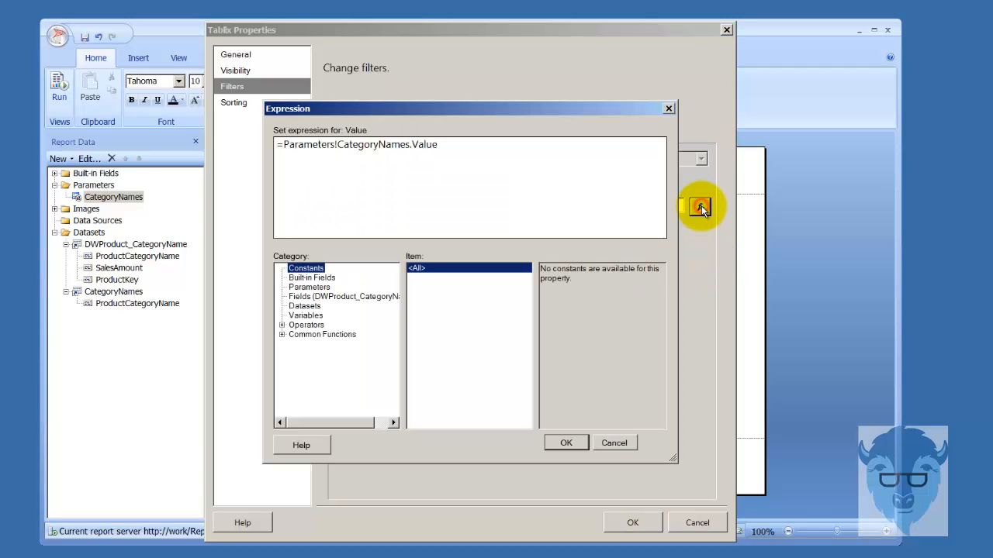
left_click(310, 288)
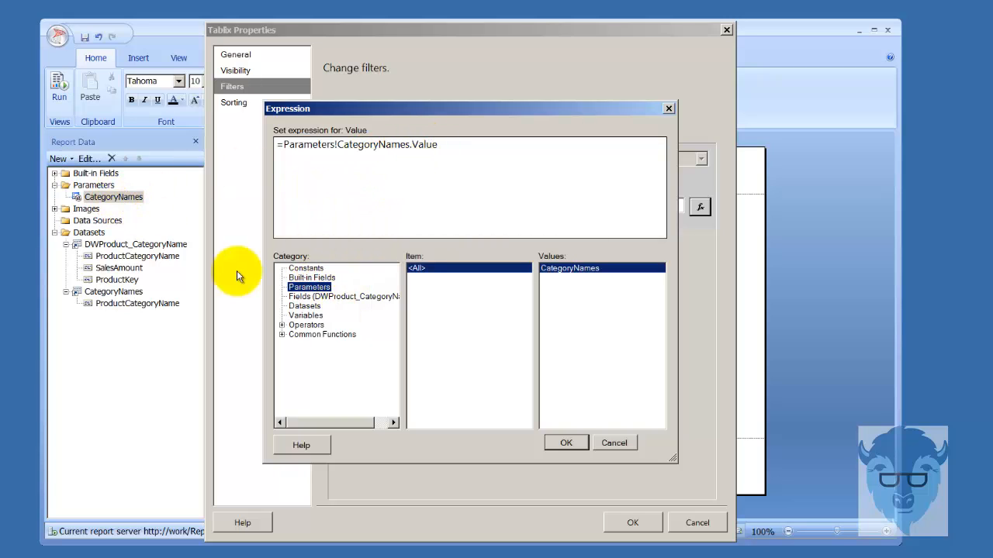
left_click(567, 444)
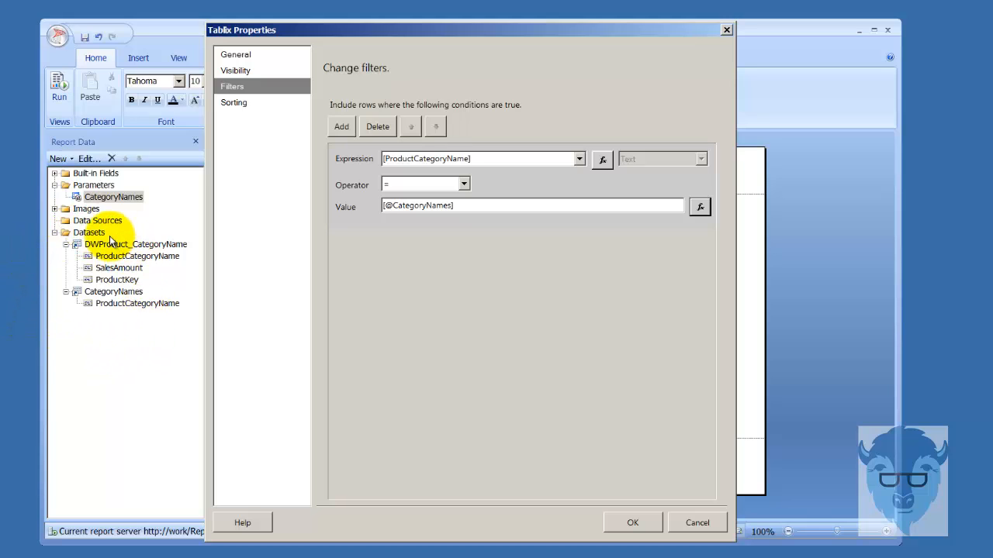
left_click(644, 523)
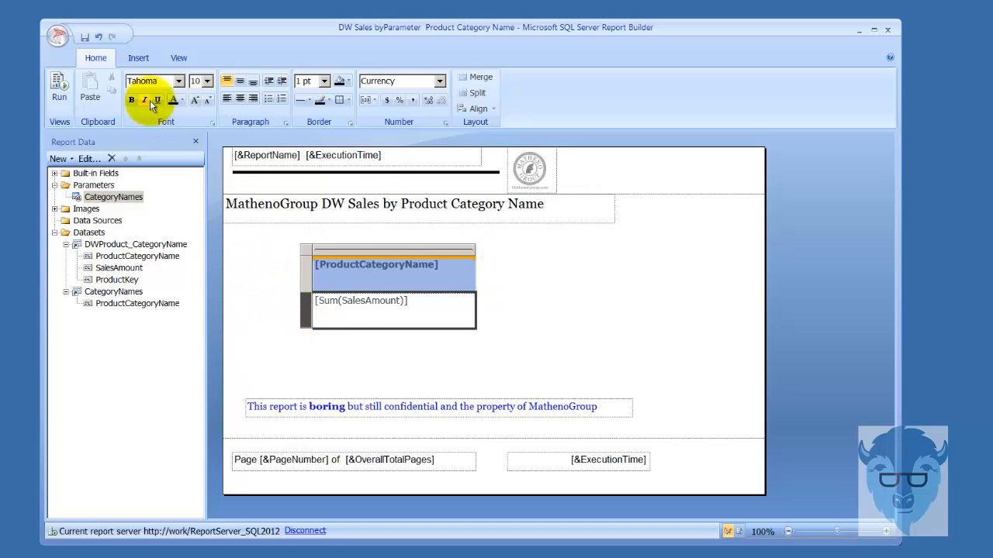
Run the parameterized report for the TV and Video category, and return to the design view.
left_click(58, 95)
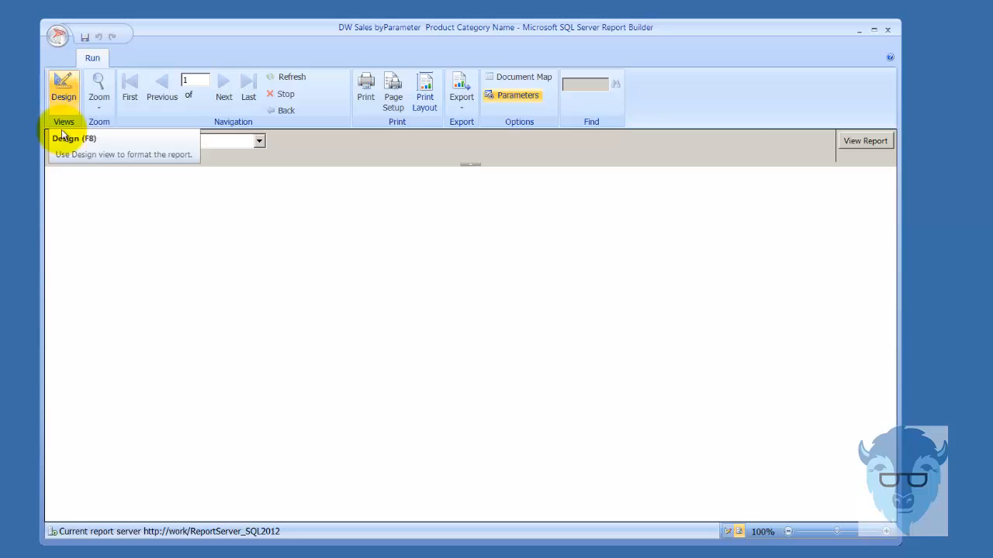
left_click(259, 140)
left_click(242, 181)
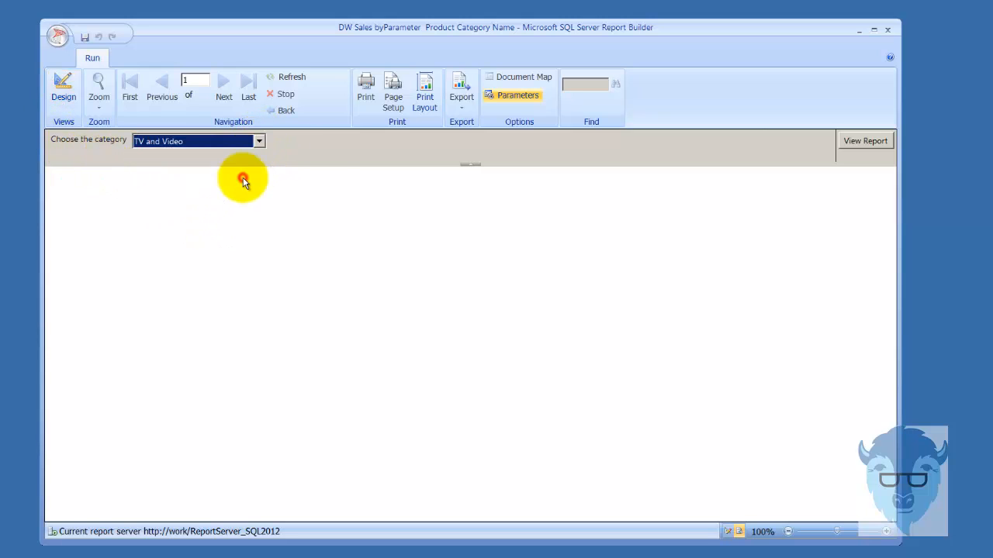
left_click(863, 142)
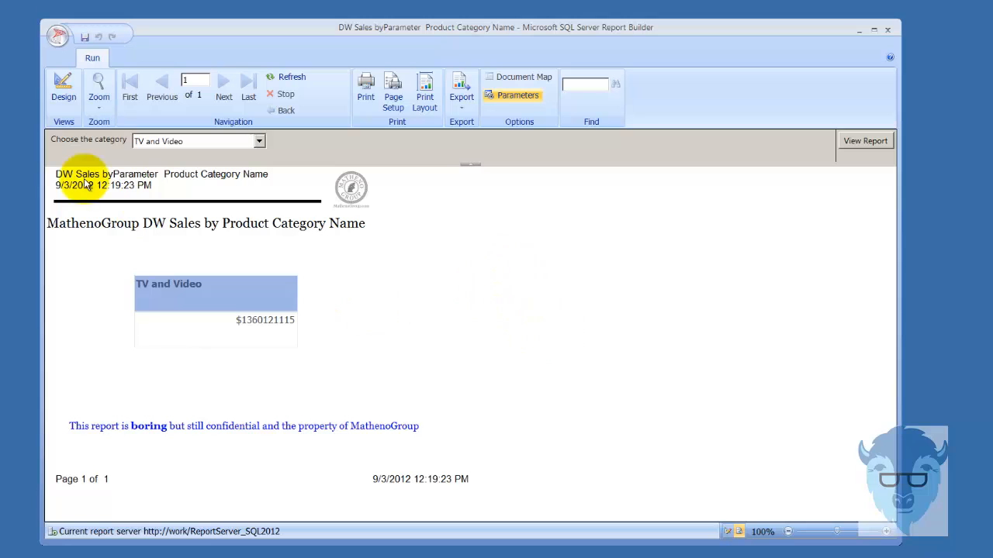
left_click(66, 87)
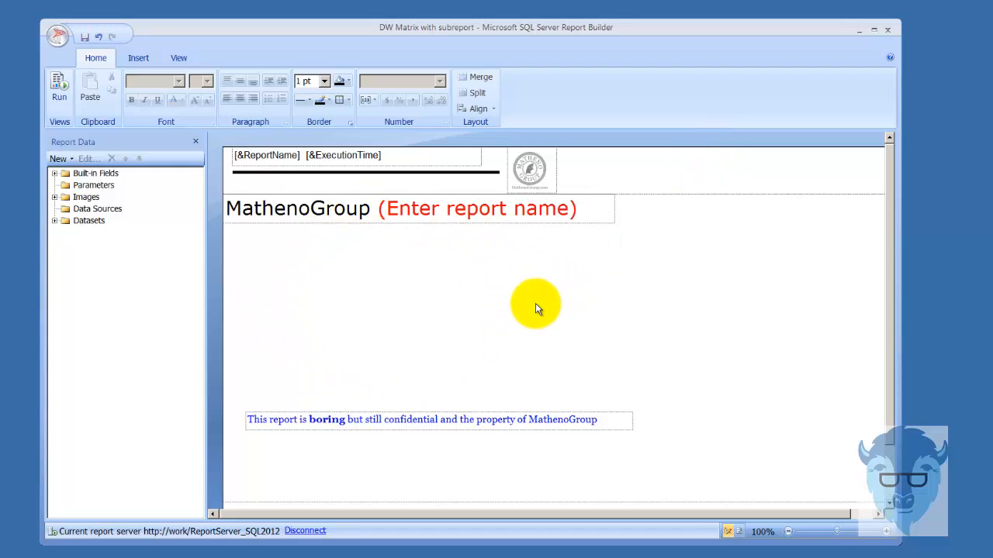
Insert a subreport in the DW Matrix with subreport report, place it beside the title, and shrink it to clear the confidentiality text.
right_click(586, 261)
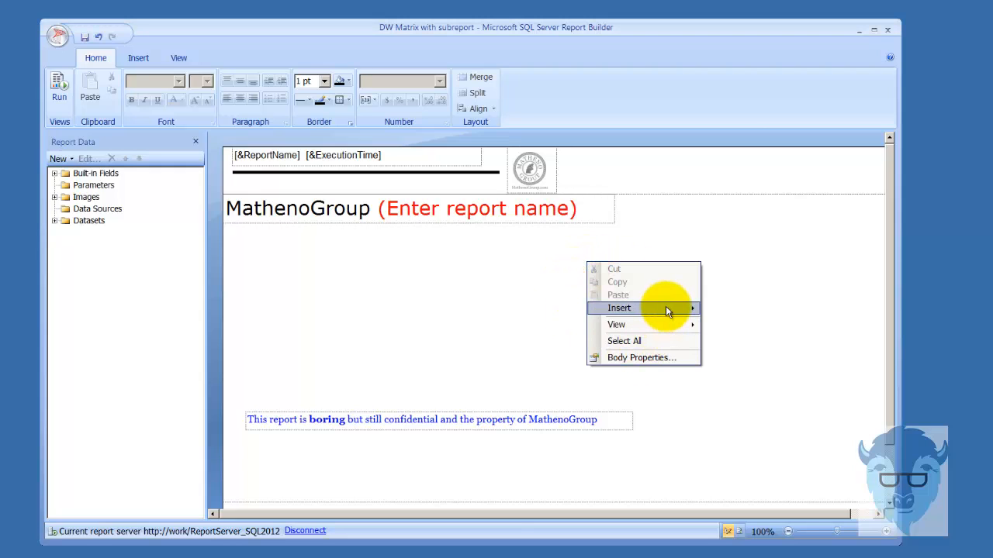
mouse_move(665, 309)
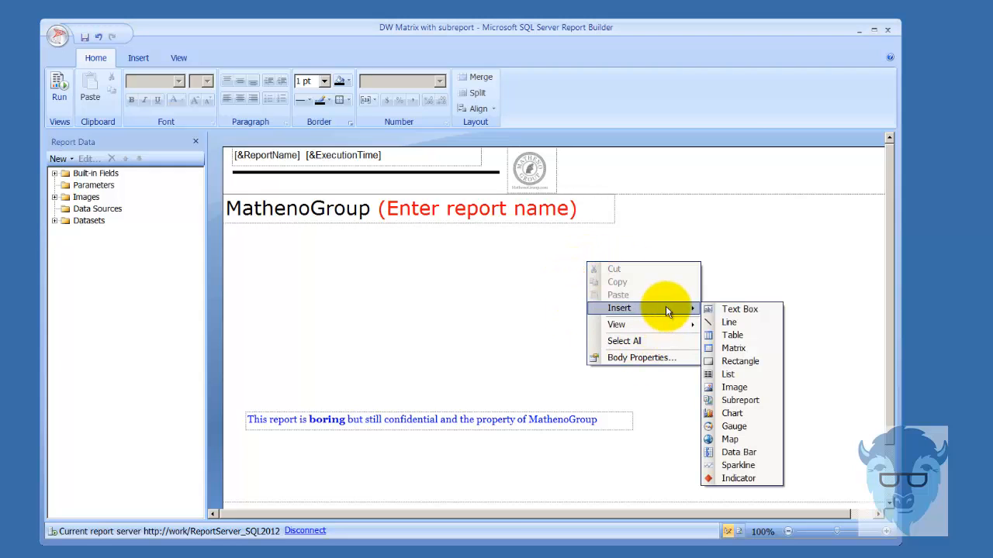
left_click(763, 401)
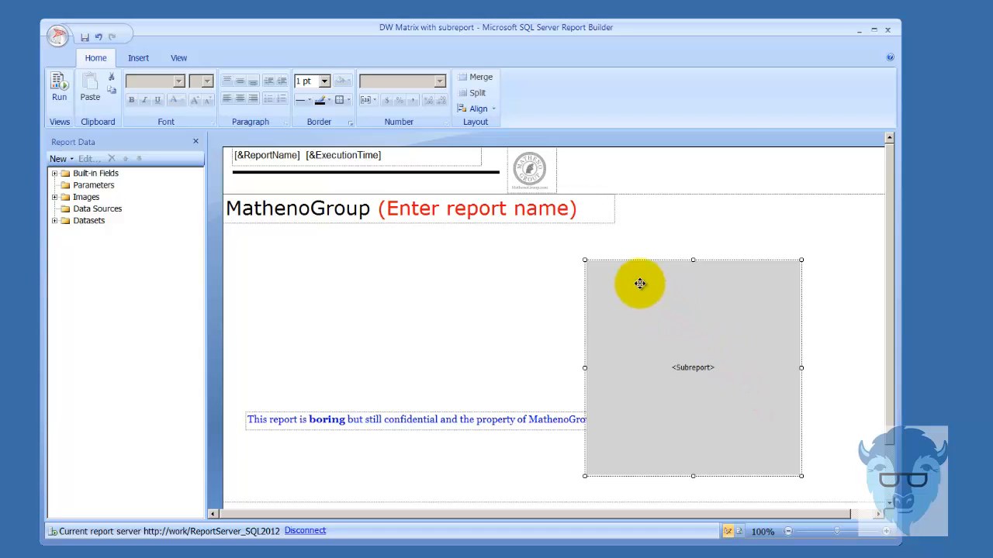
left_click_drag(638, 284, 691, 225)
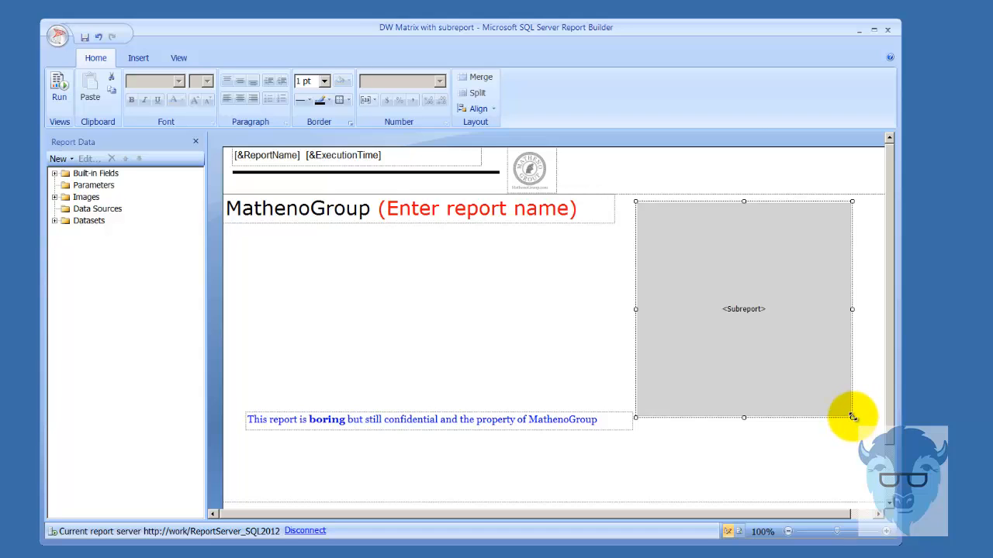
left_click_drag(853, 417, 799, 364)
Set the new subreport to use the SR_Base report from the report server in its subreport properties.
right_click(668, 242)
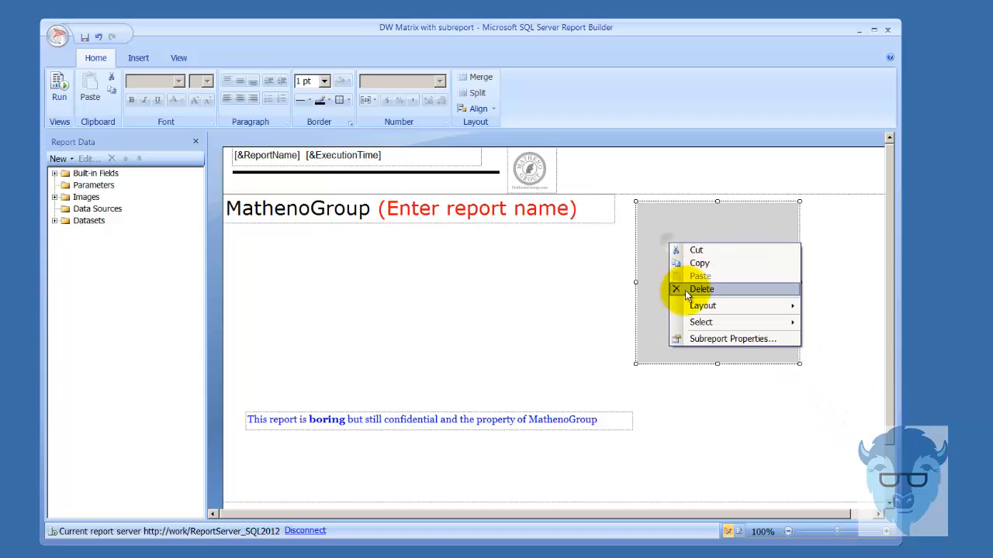
left_click(714, 340)
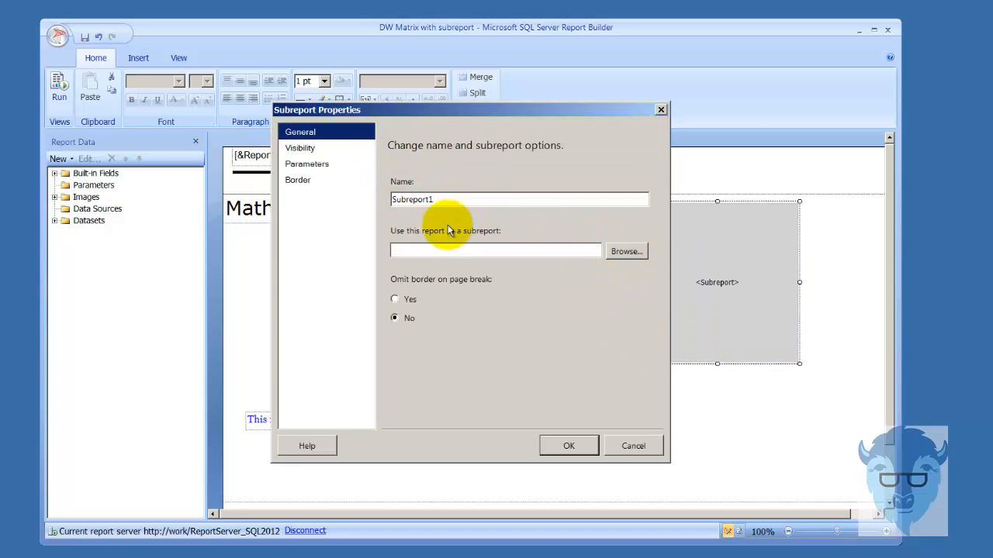
left_click(621, 253)
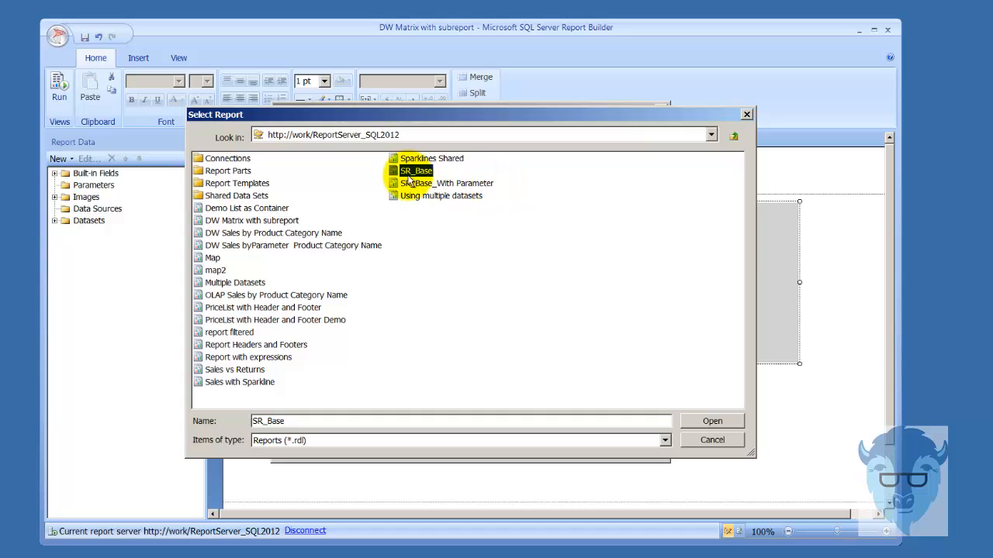
double_click(392, 171)
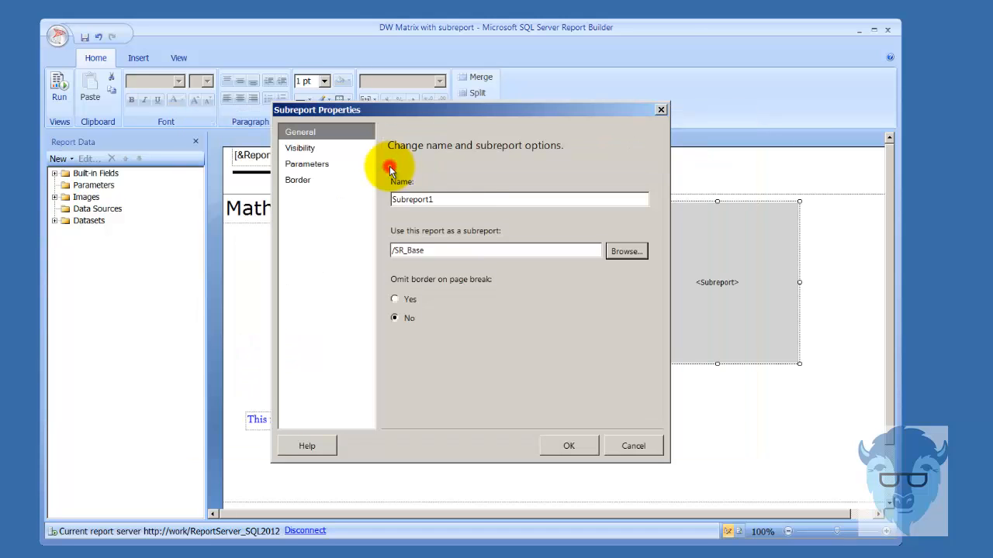
left_click(585, 446)
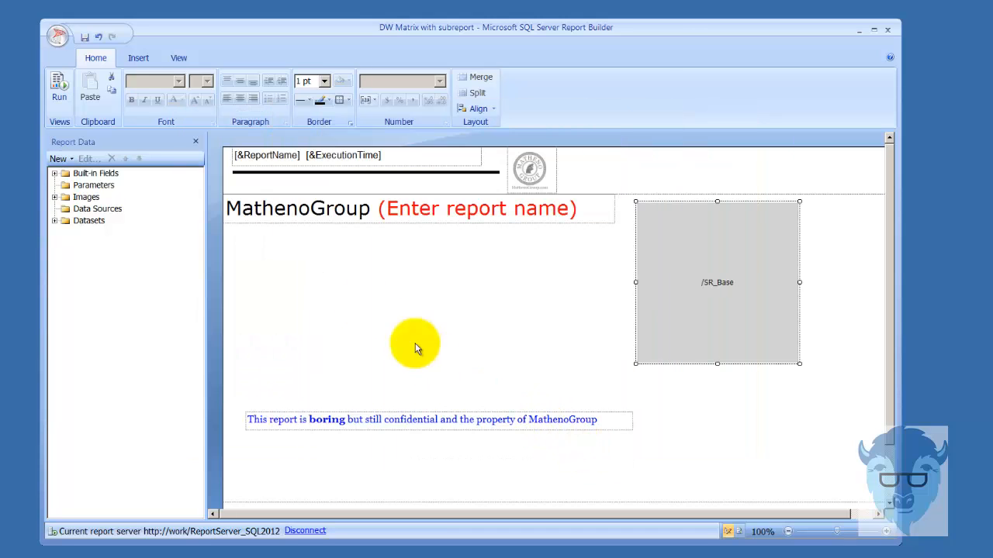
Run the report to view the embedded base subreport across its width, and return to the design view.
left_click(60, 87)
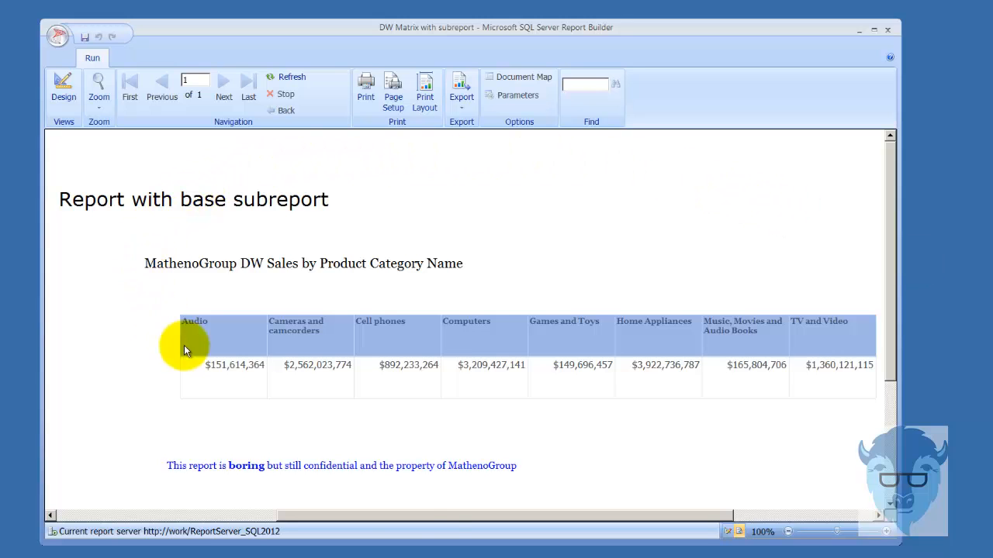
left_click_drag(425, 517, 437, 548)
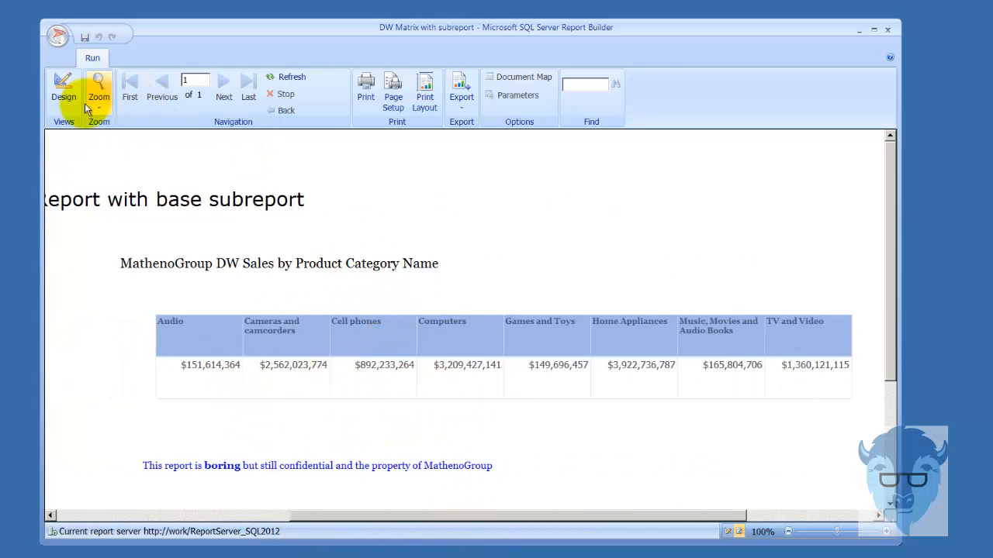
left_click(64, 91)
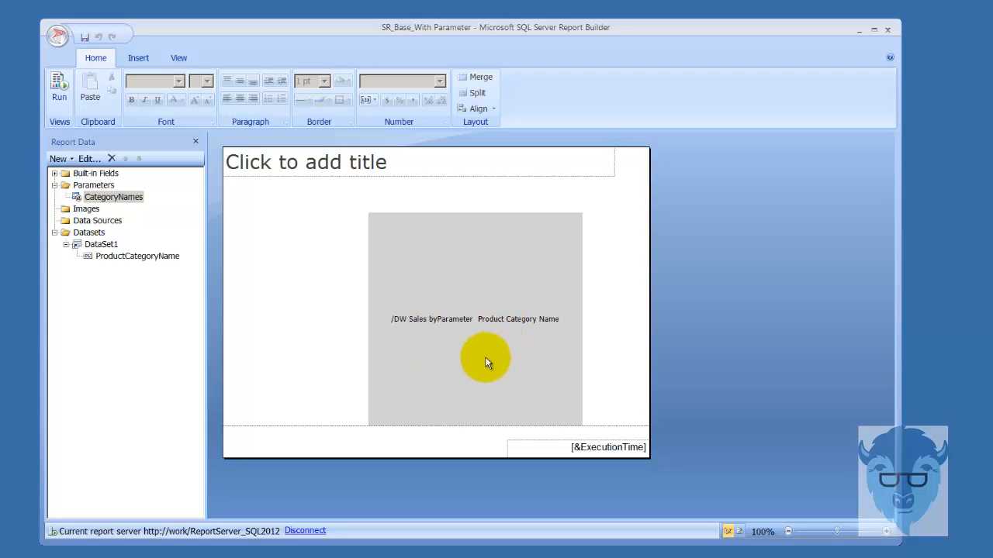
Check which shared dataset DataSet1 uses in the SR_Base_With Parameter report, and leave its properties unchanged.
left_click(83, 235)
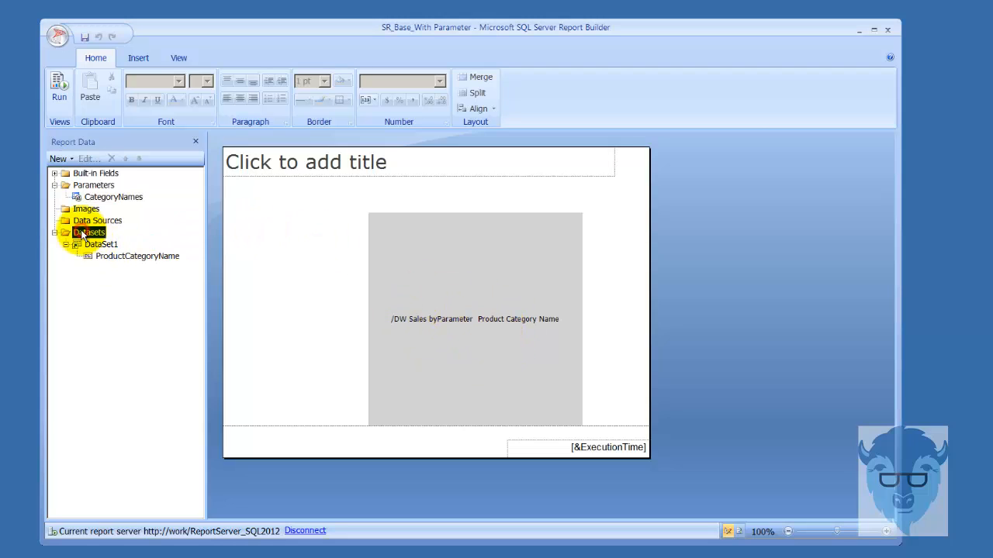
left_click(100, 245)
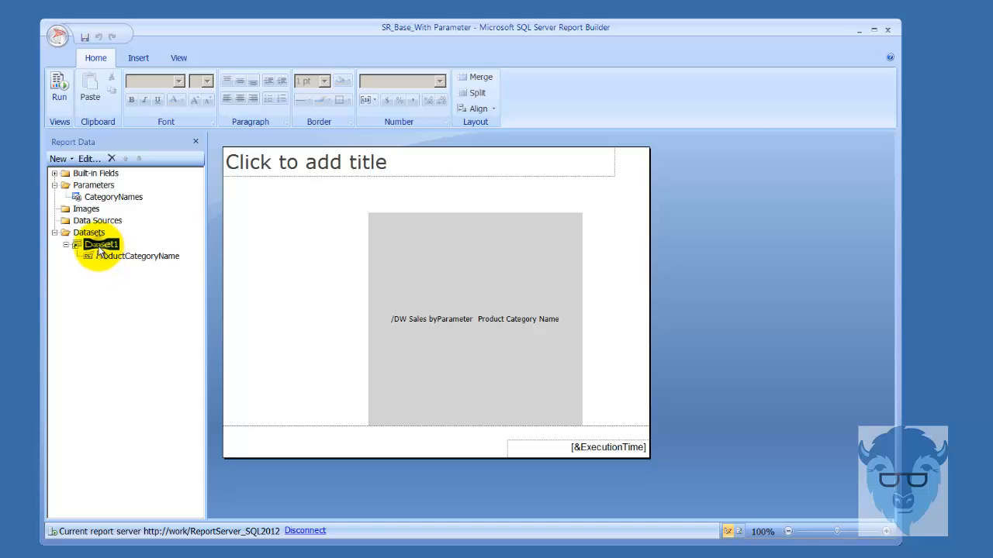
right_click(100, 246)
left_click(137, 298)
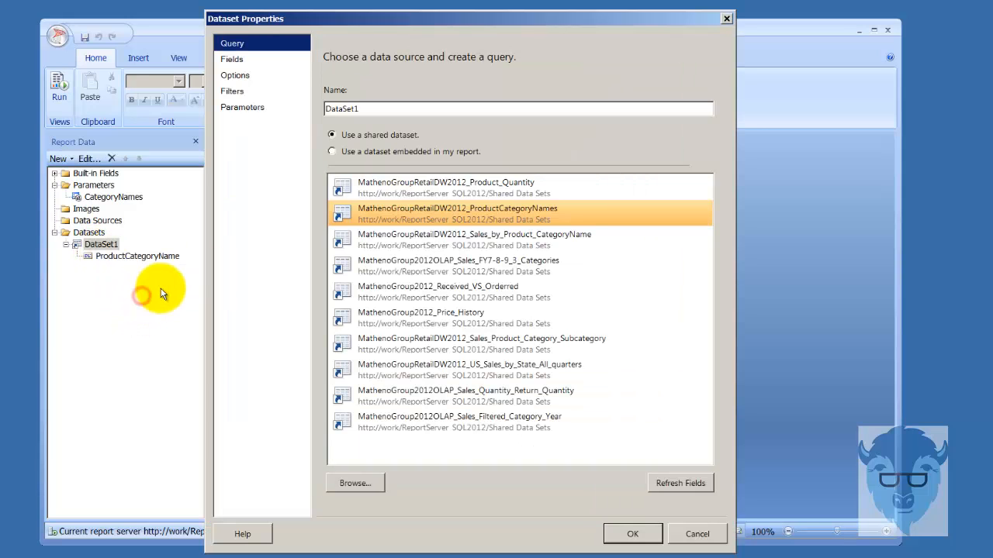
left_click(696, 535)
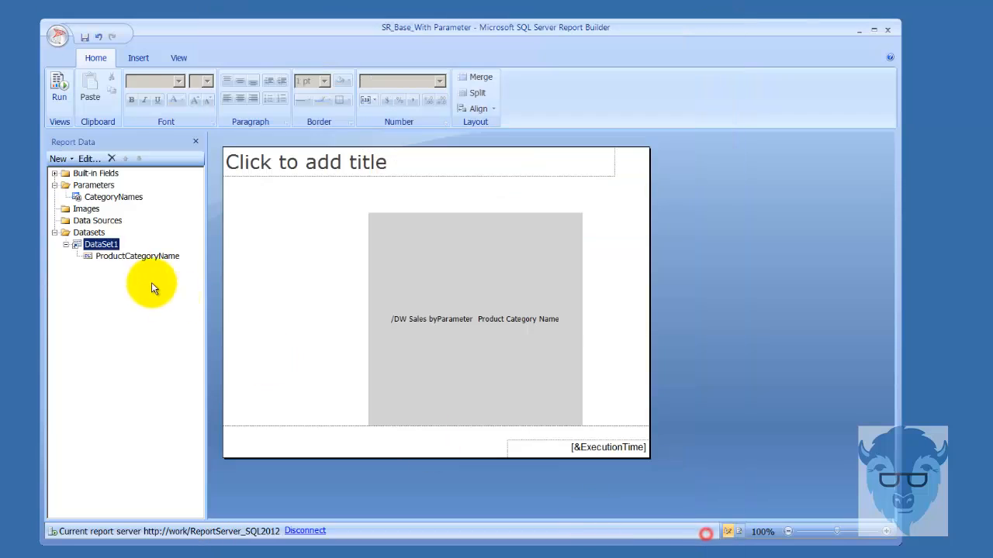
Open the parameter properties of the CategoryNames parameter in the SR_Base_With Parameter report.
left_click(99, 185)
left_click(118, 199)
right_click(118, 199)
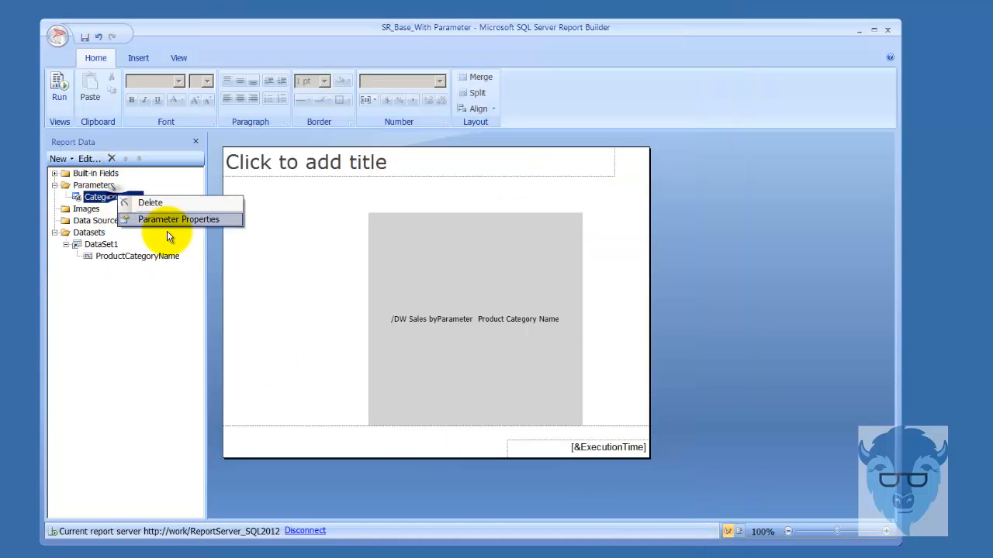
left_click(158, 221)
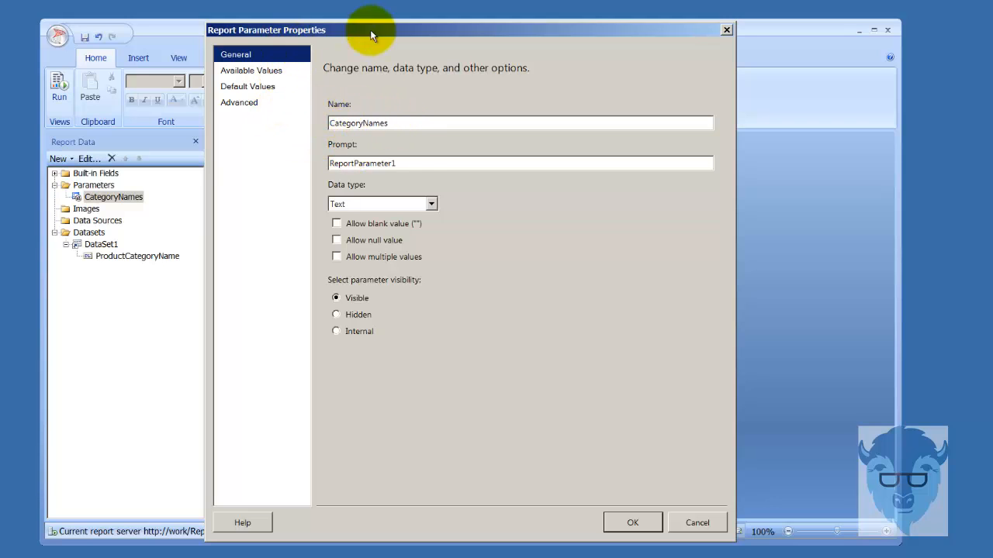
Compare the parameters and datasets of the DW Sales by Product Category Name report with those of the DW Sales byParameter Product Category Name report.
left_click(698, 523)
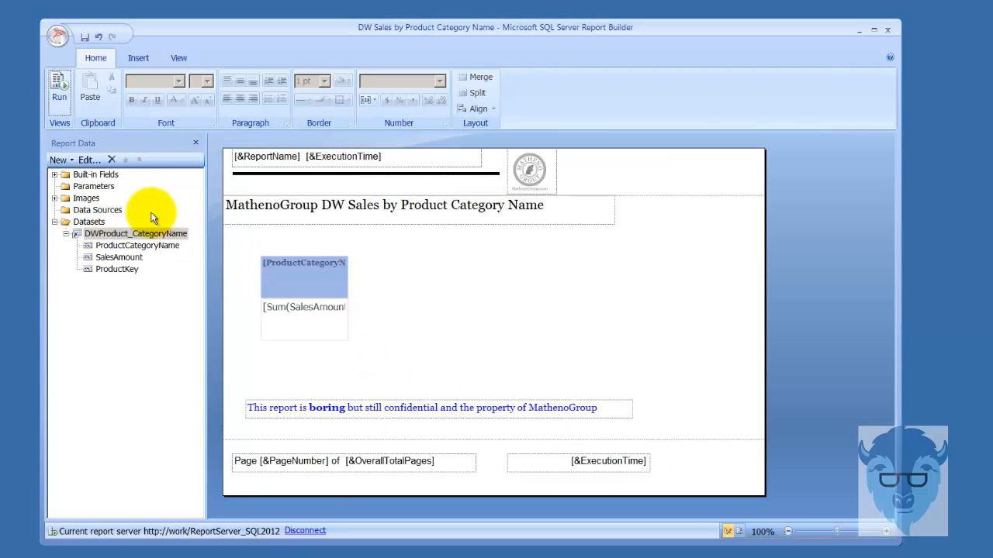
left_click(78, 187)
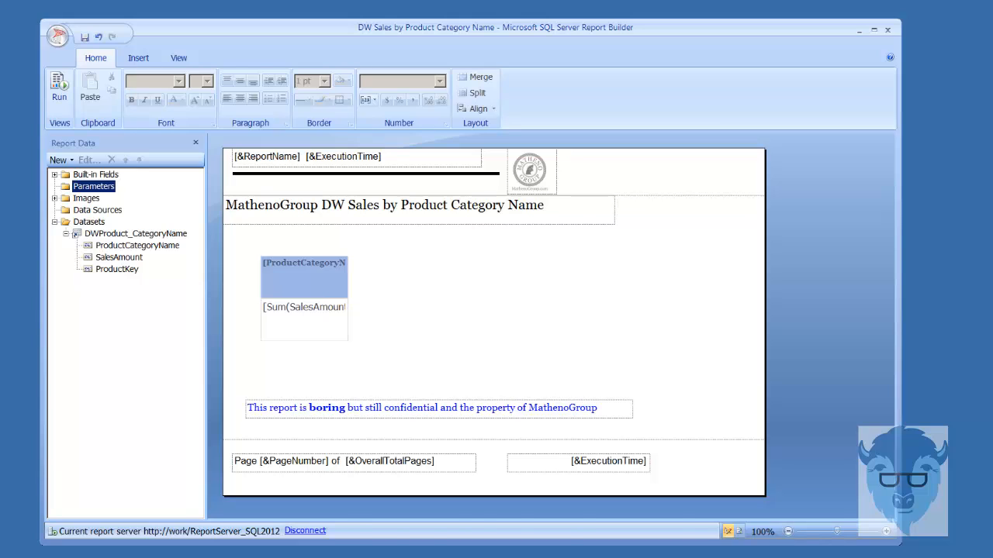
mouse_move(478, 557)
key("alt+Tab")
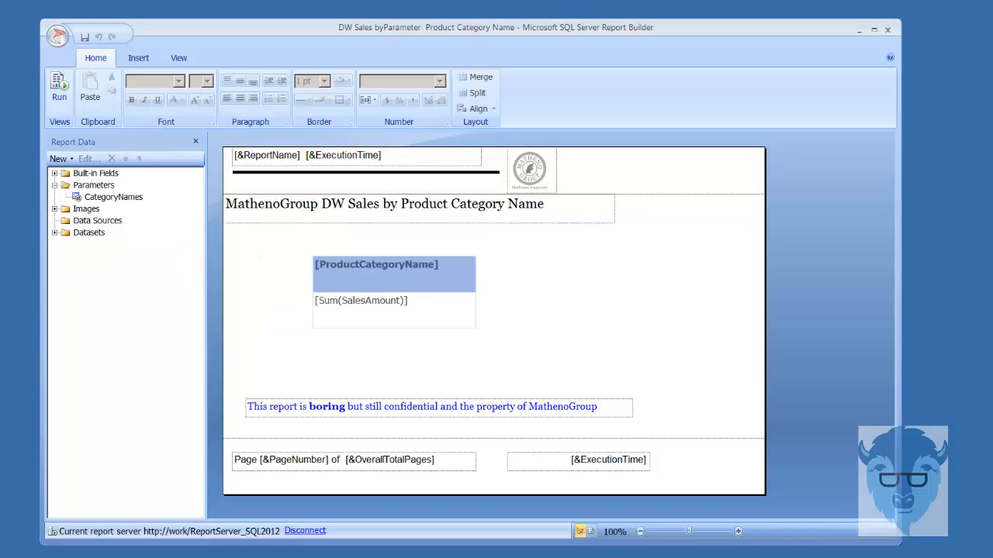
left_click(93, 199)
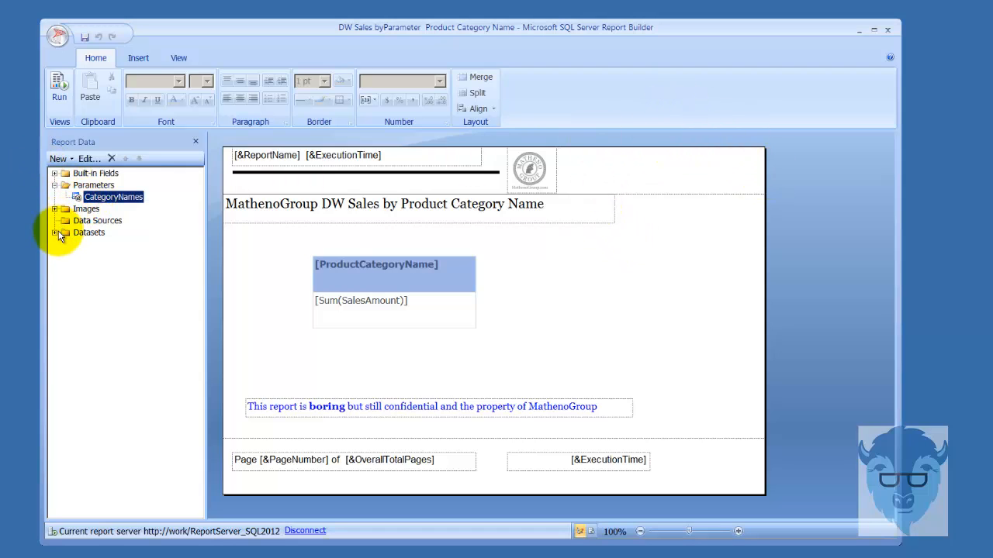
left_click(54, 232)
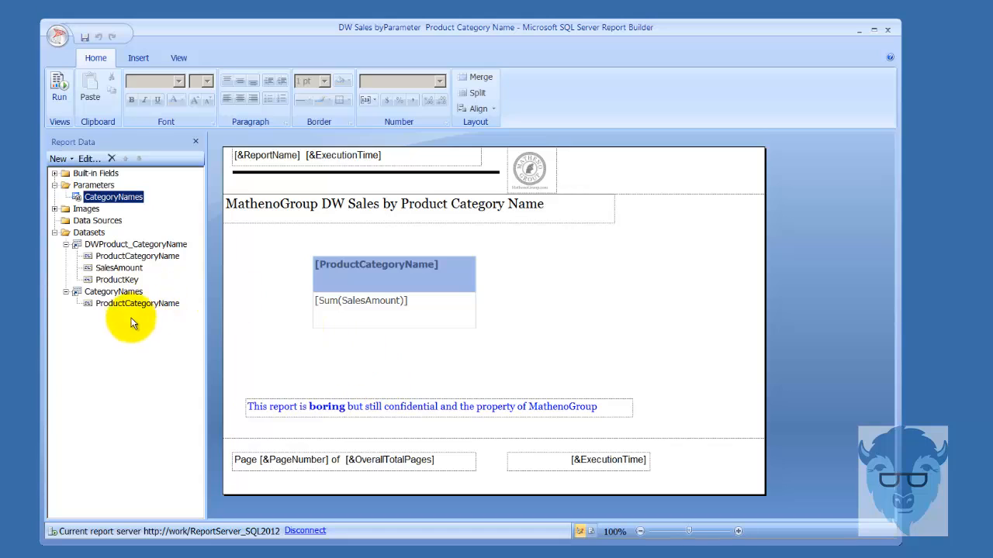
left_click(113, 291)
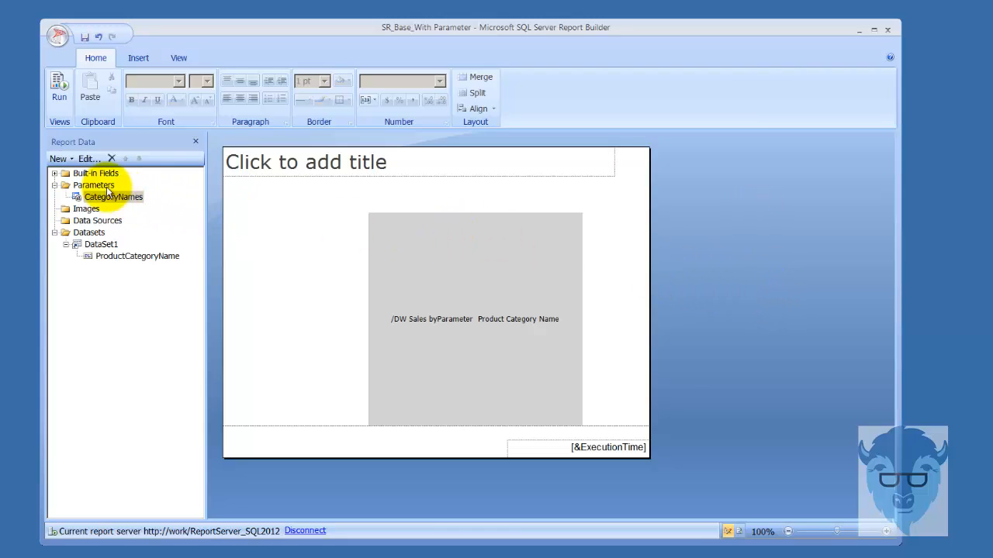
Check DataSet1, its ProductCategoryName field and the general properties of the CategoryNames parameter in the SR_Base_With Parameter report.
left_click(85, 252)
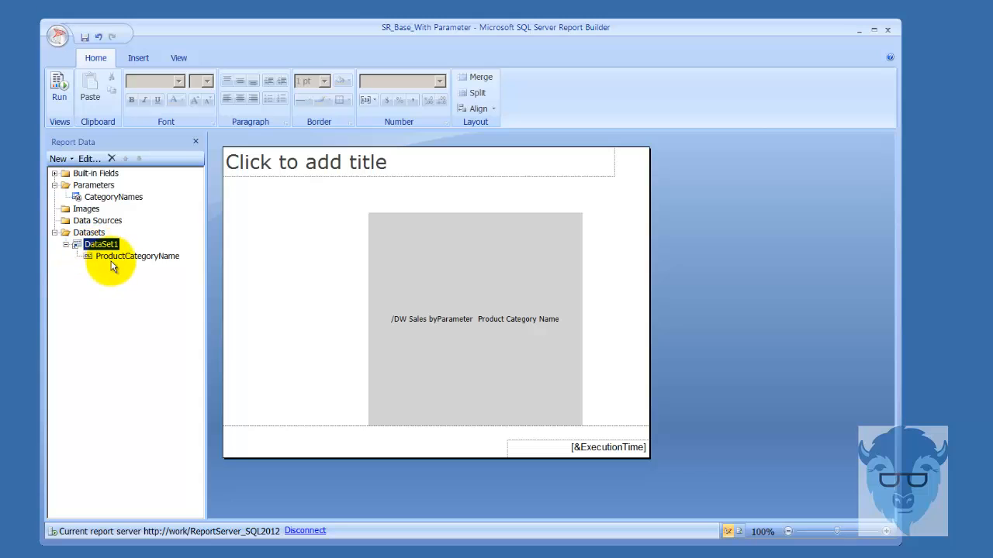
left_click(118, 258)
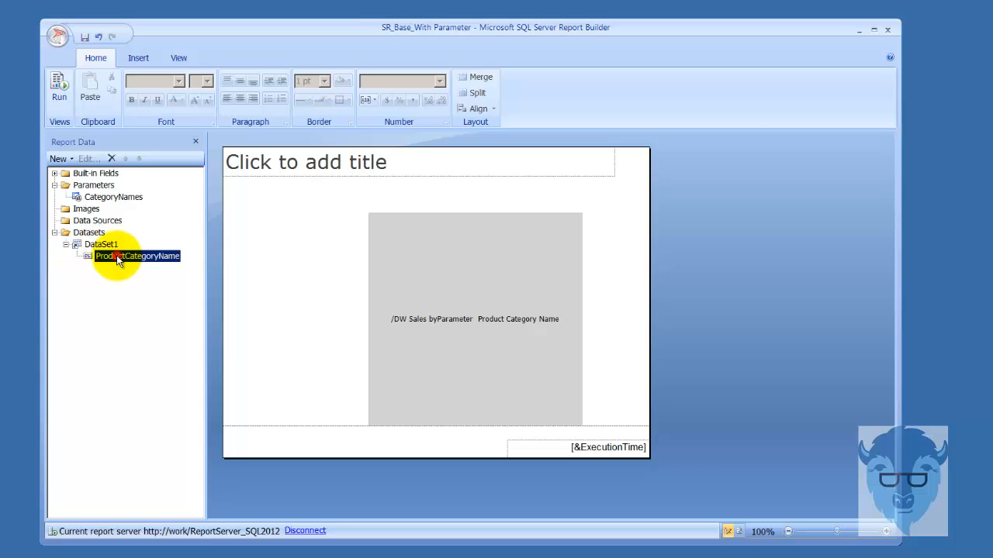
left_click(101, 199)
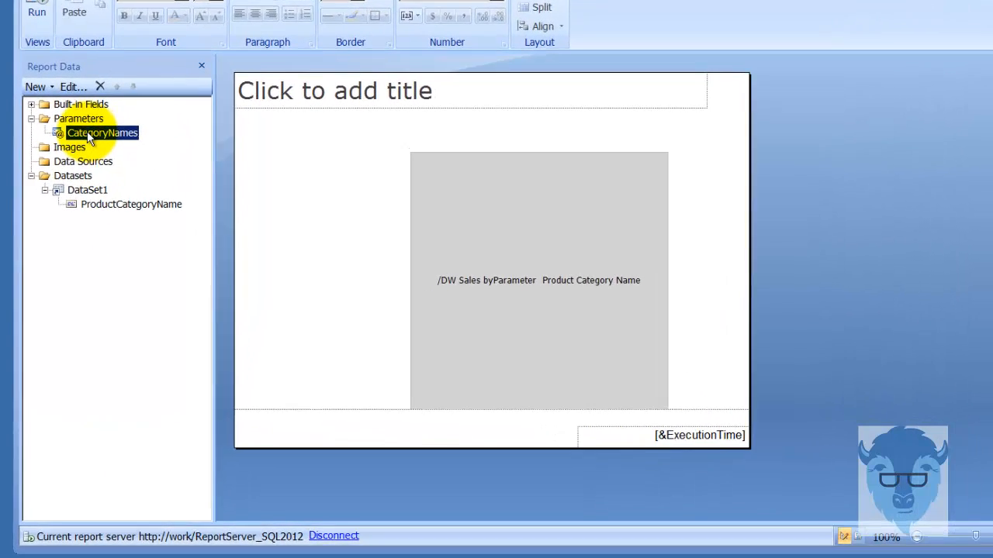
right_click(99, 183)
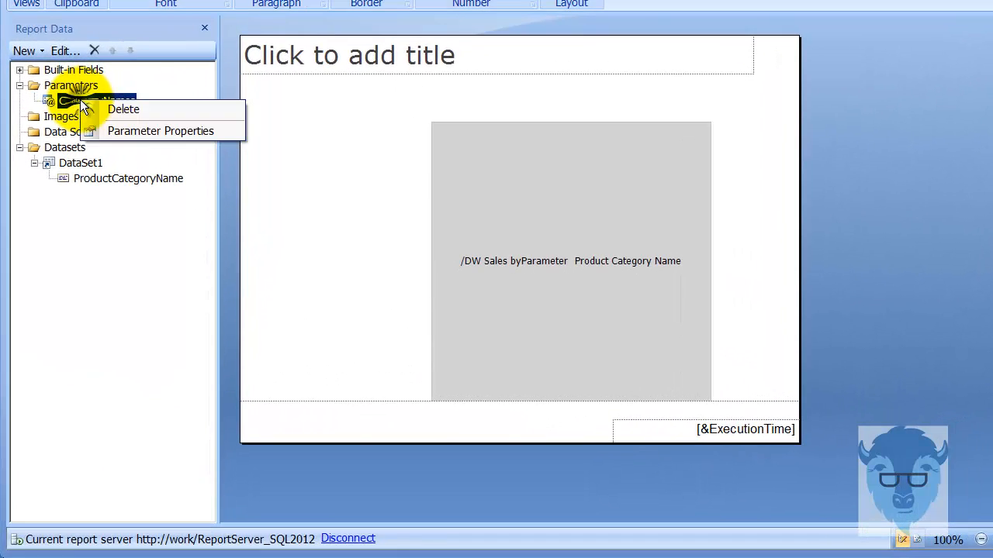
left_click(144, 208)
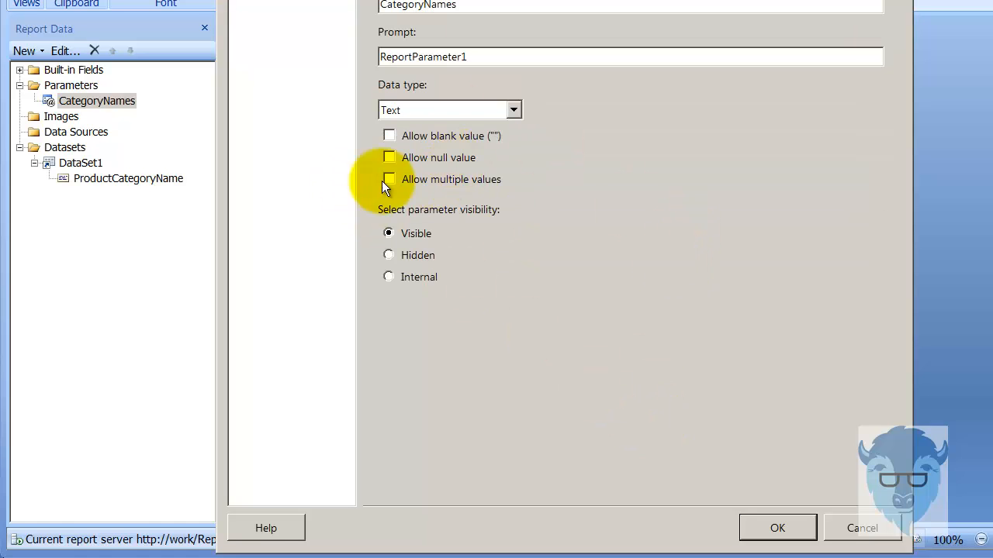
left_click(777, 527)
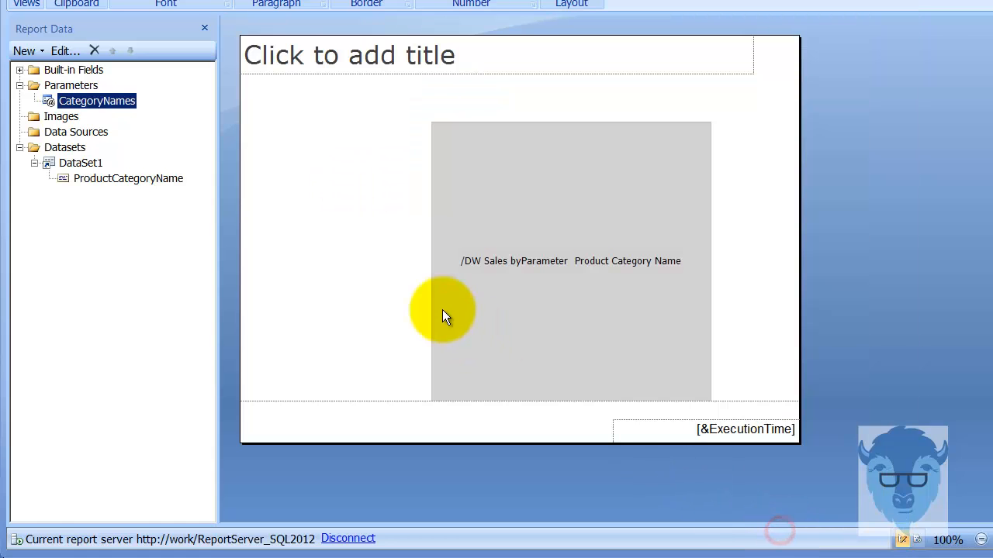
left_click(512, 298)
right_click(512, 298)
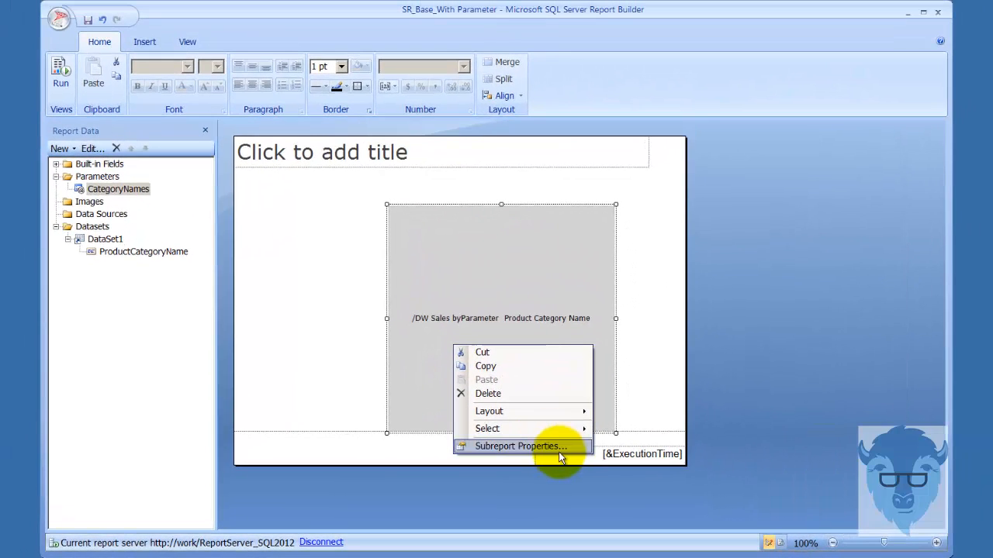
left_click(558, 450)
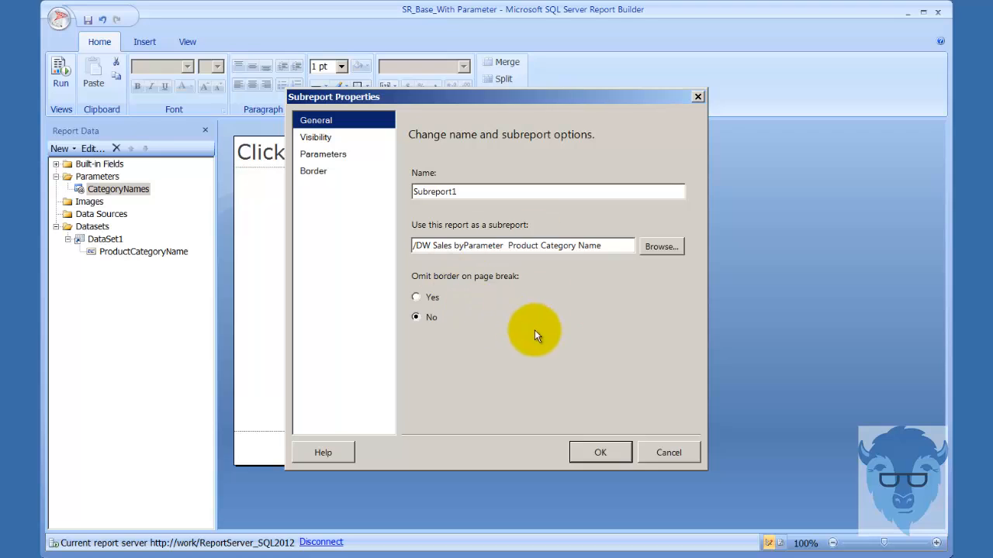
left_click(330, 155)
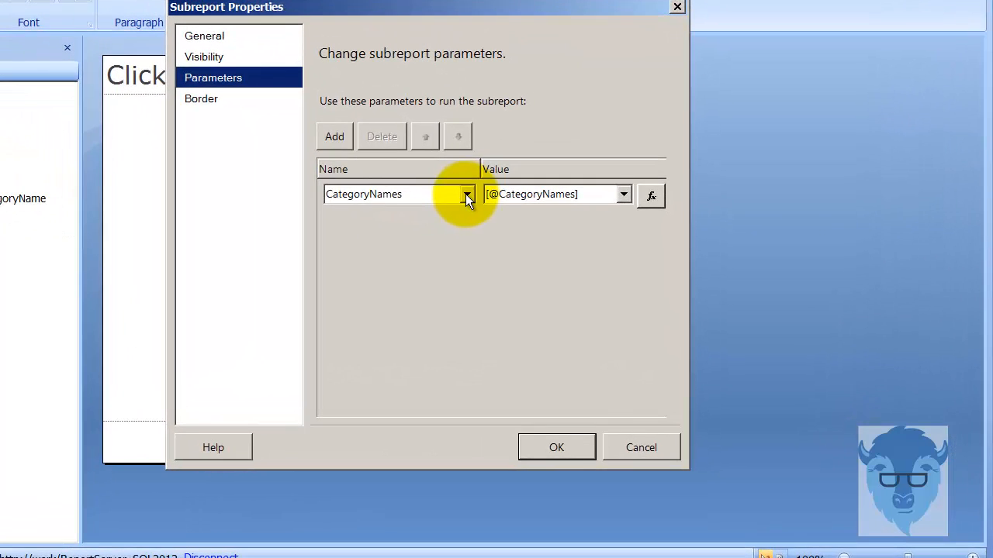
left_click(466, 194)
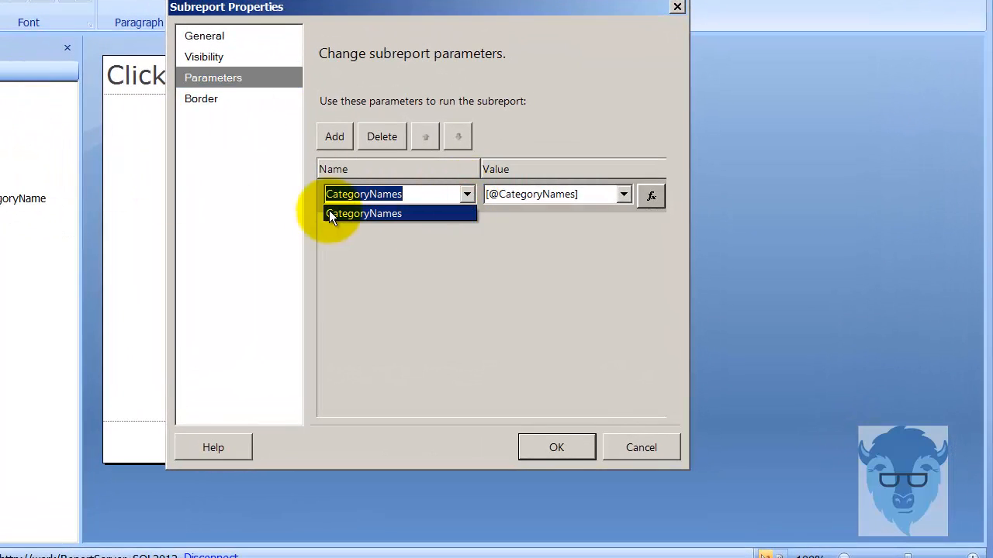
left_click(430, 214)
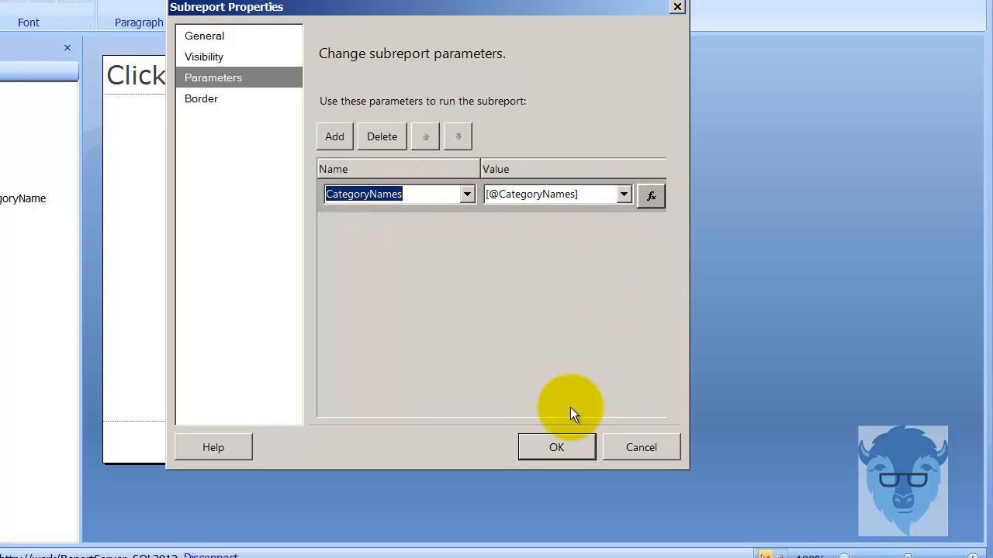
left_click(558, 448)
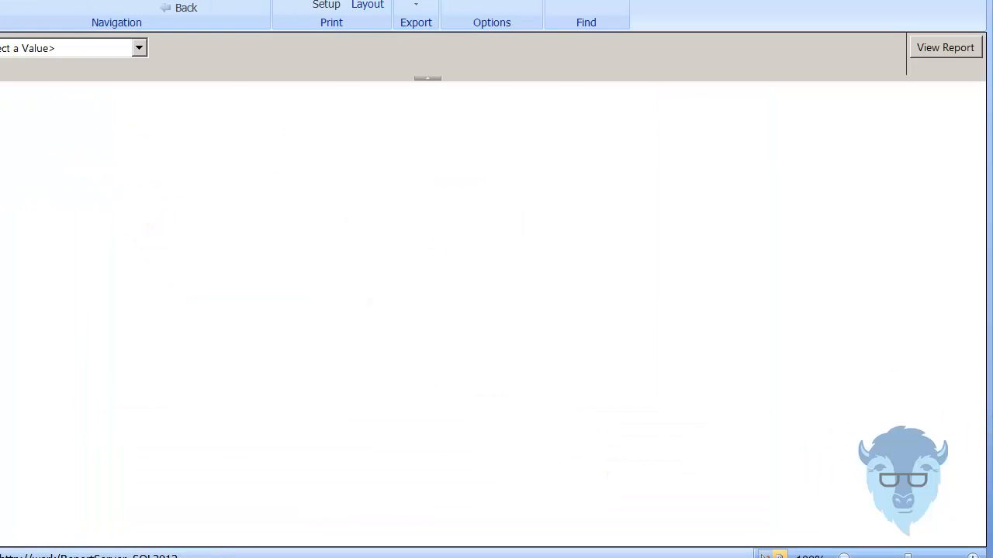
Run the report with the category parameter set to Computers, and return to the design view.
left_click(138, 48)
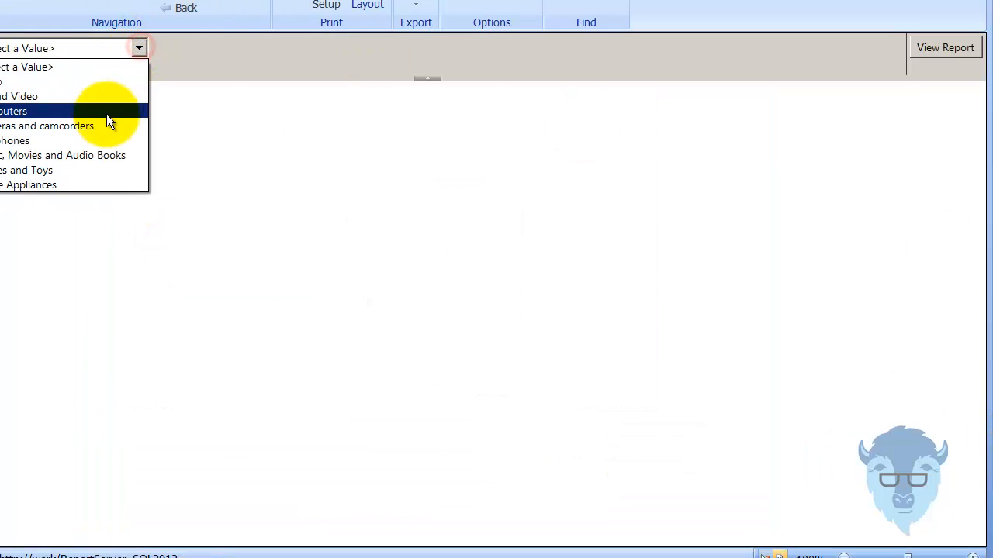
left_click(106, 114)
left_click(946, 48)
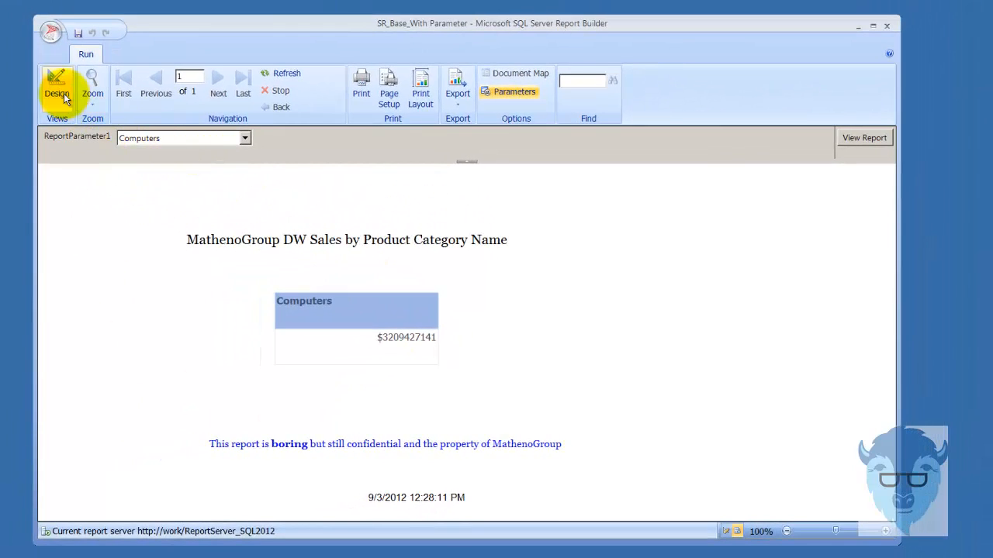
left_click(58, 87)
Shrink the subreport from its upper-left corner and move it up toward the right edge of the report body.
left_click(561, 339)
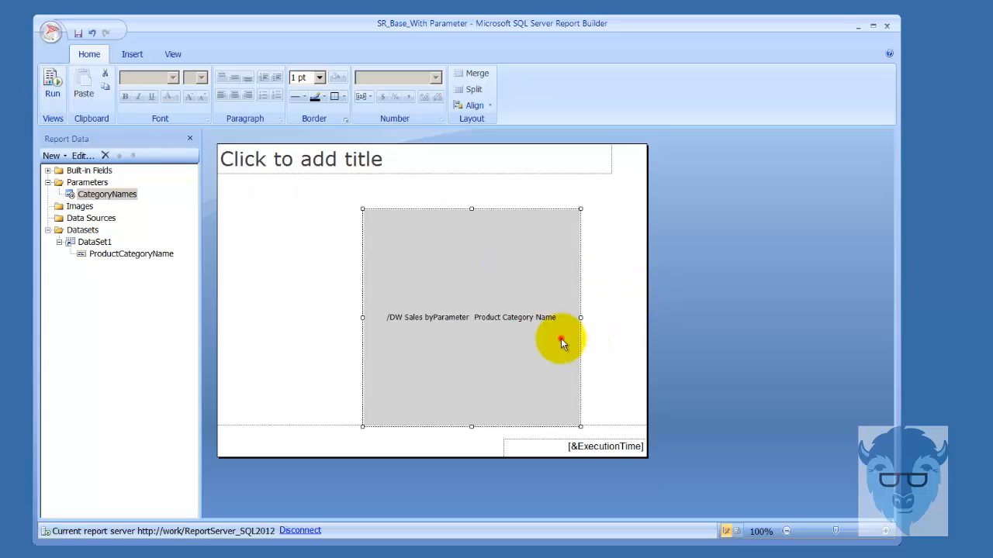
left_click_drag(362, 209, 446, 263)
left_click(322, 263)
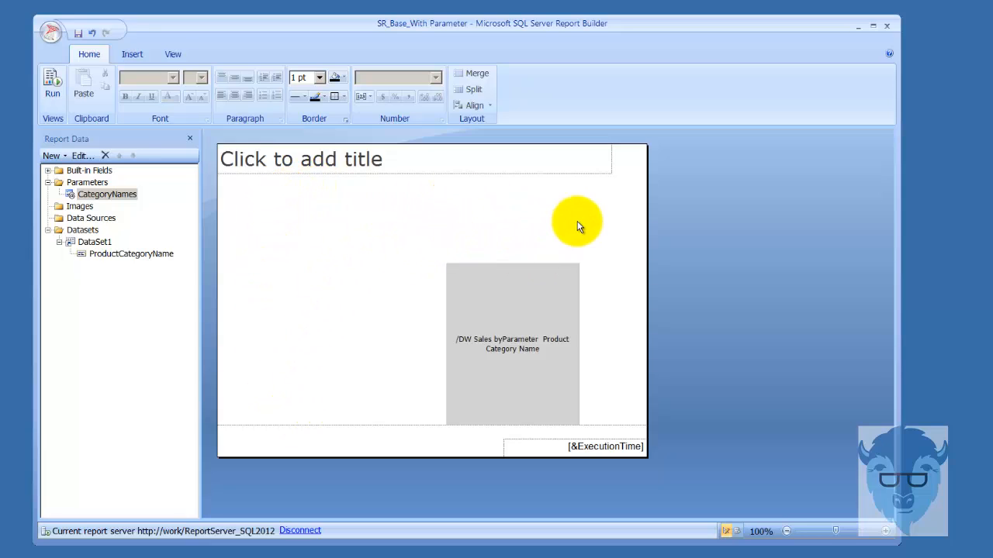
left_click(549, 276)
left_click_drag(493, 275, 526, 214)
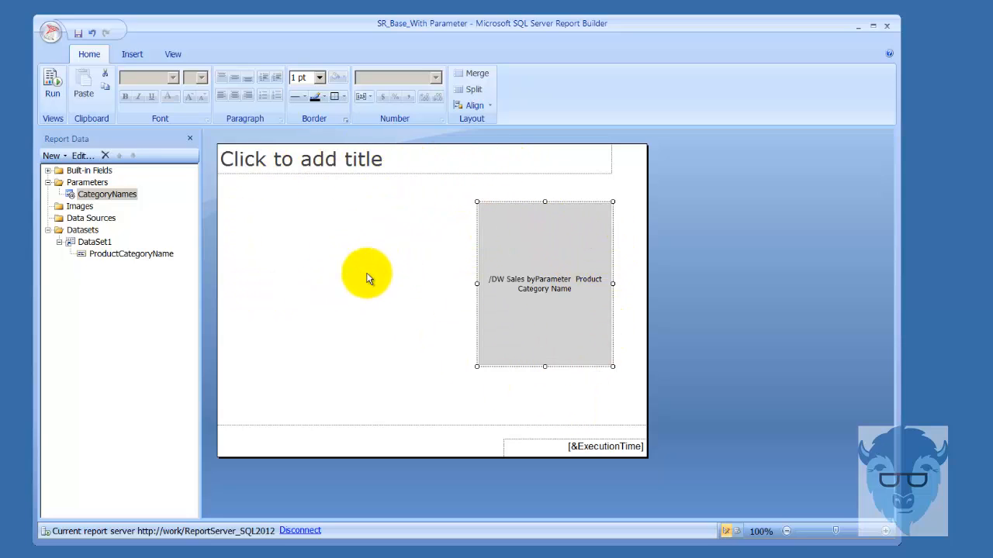
Search the report part gallery and add the DW_Product_Quantity matrix to the report body.
left_click(133, 54)
left_click(58, 90)
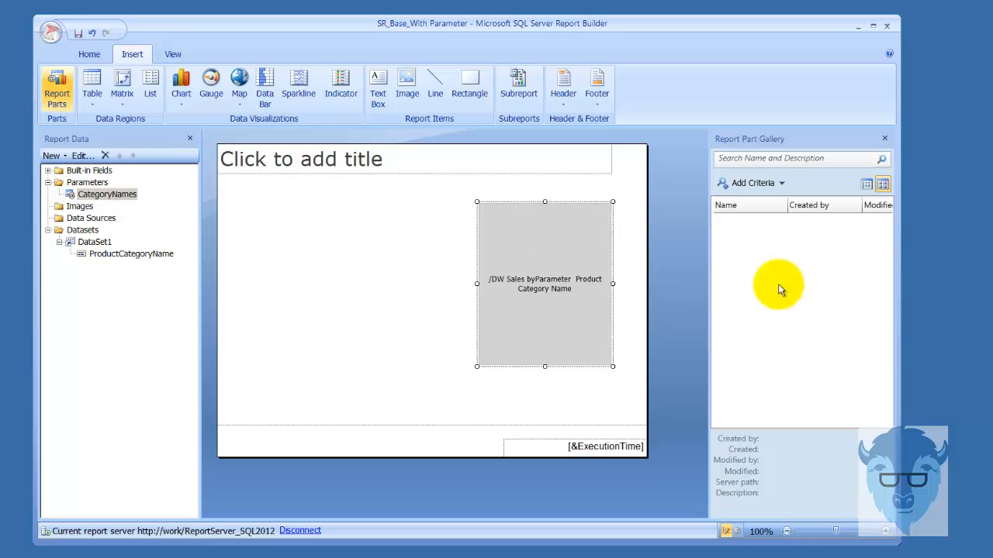
left_click(881, 159)
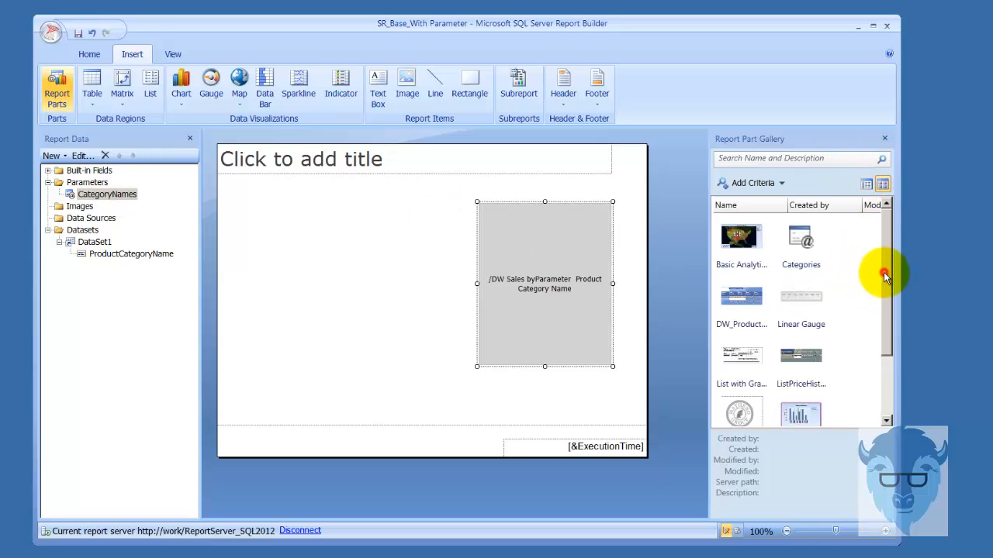
left_click_drag(883, 276, 884, 334)
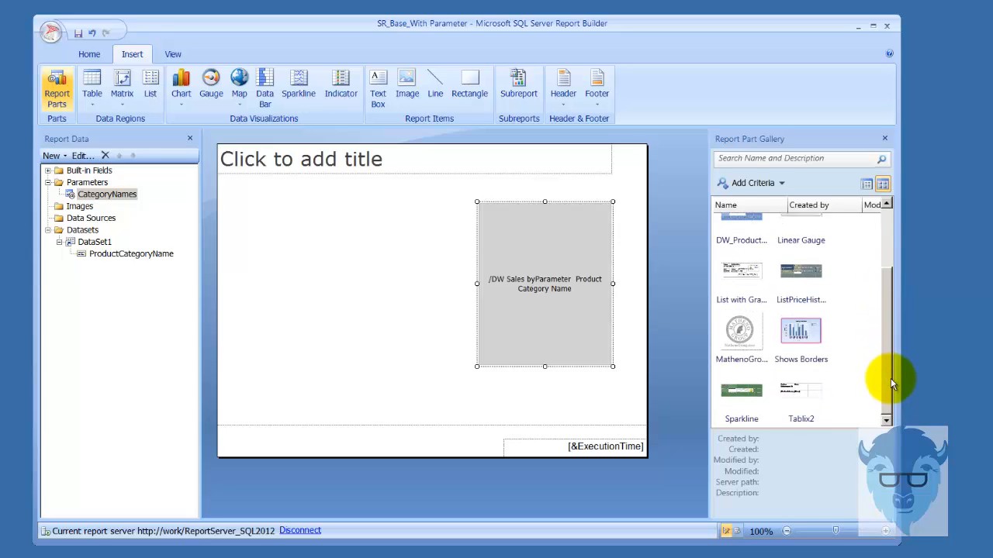
left_click_drag(888, 357, 894, 293)
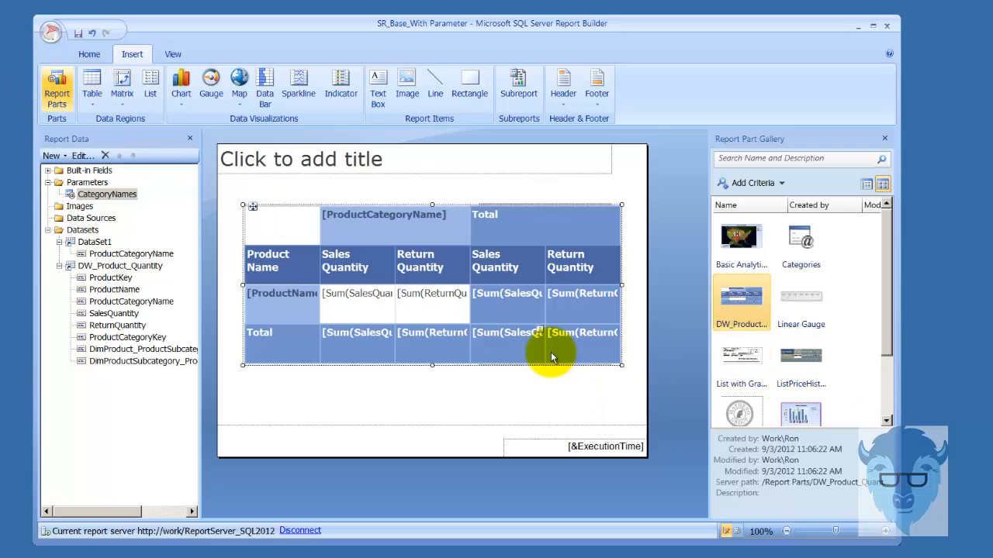
Move the product quantity matrix down, widen the report body, and place the subreport just to the right of the matrix.
left_click_drag(587, 207, 578, 288)
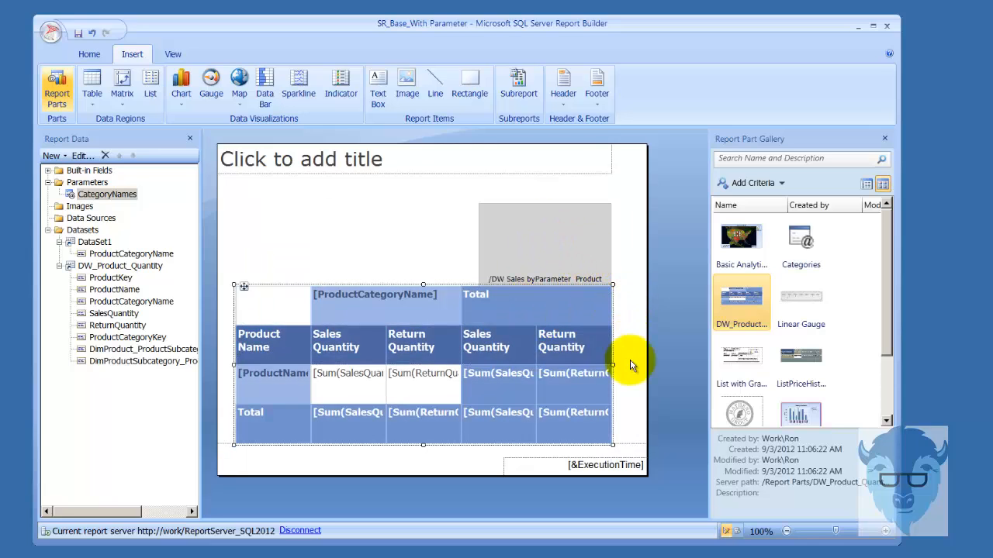
left_click_drag(647, 359, 742, 363)
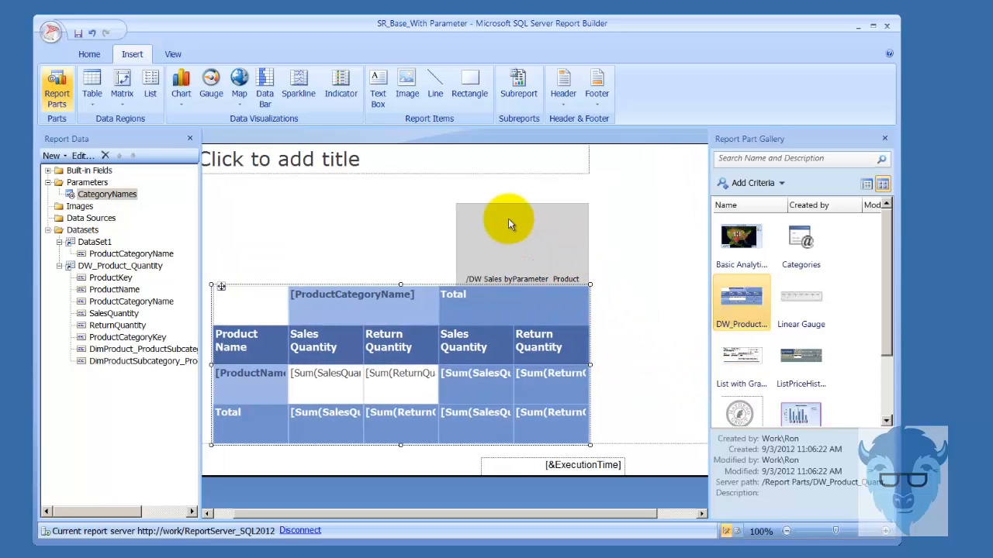
left_click_drag(508, 218, 648, 256)
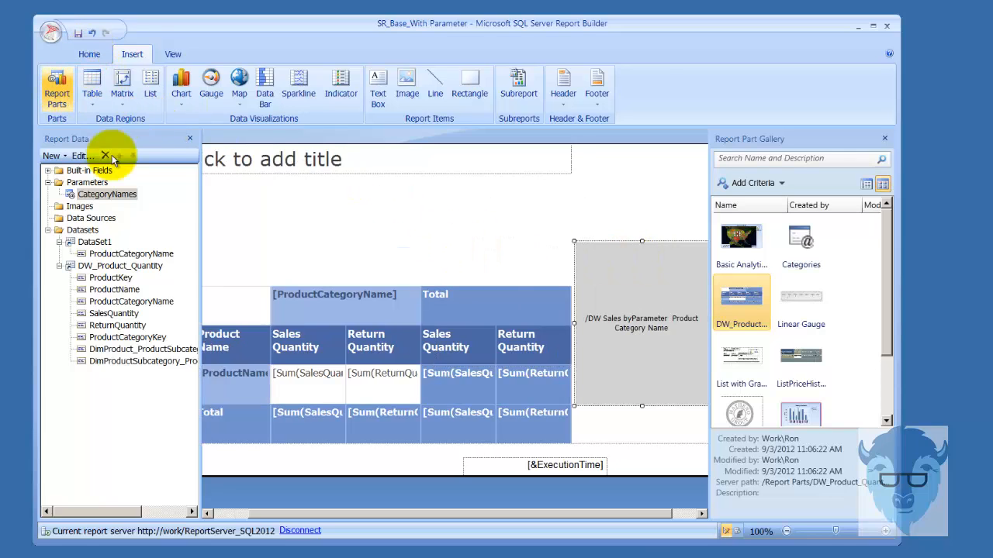
Run the report for the Games and Toys category to view the matrix beside the subreport, and return to the design view.
left_click(90, 53)
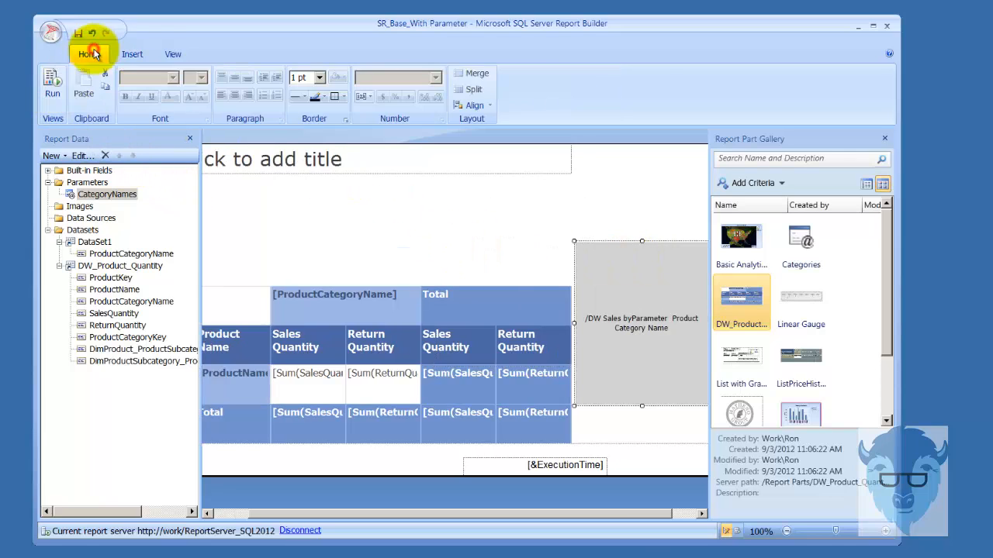
left_click(50, 84)
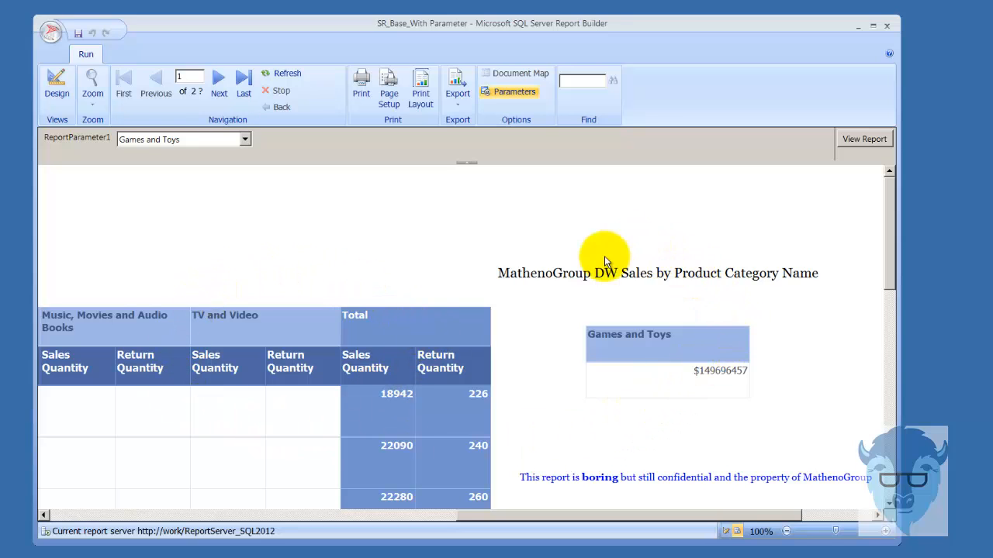
left_click(56, 93)
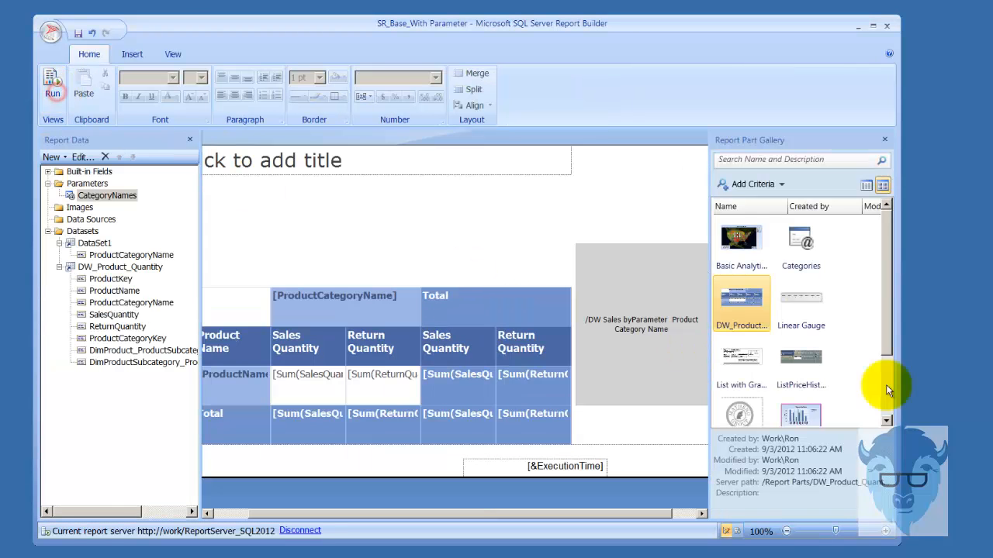